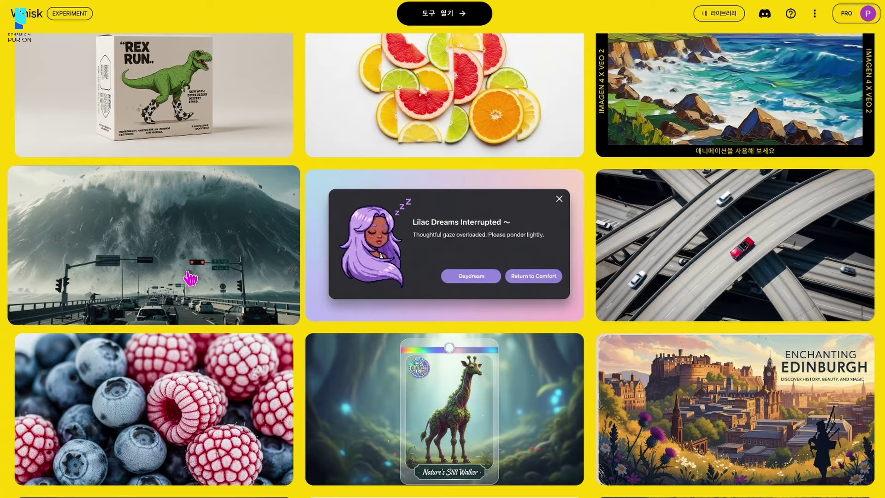
Browse the example gallery and open the pink-bob woman portrait with its prompt in the image tool
scroll(191, 315, down, 3)
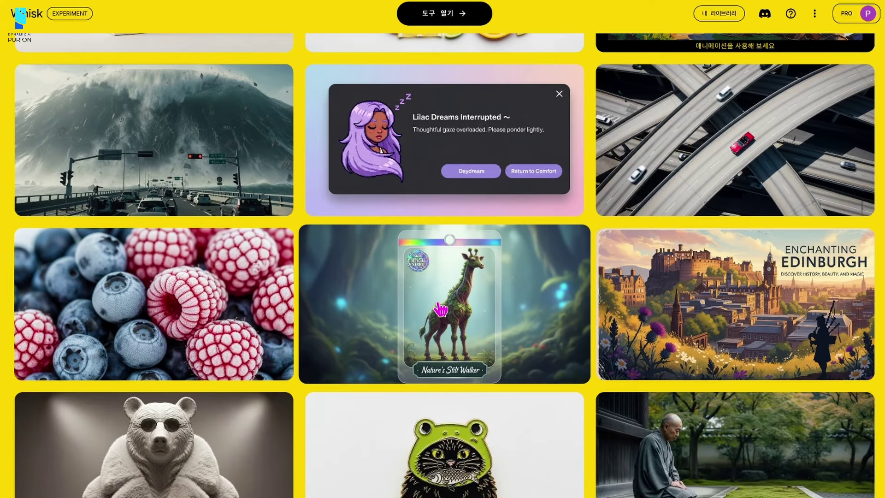
scroll(440, 309, down, 10)
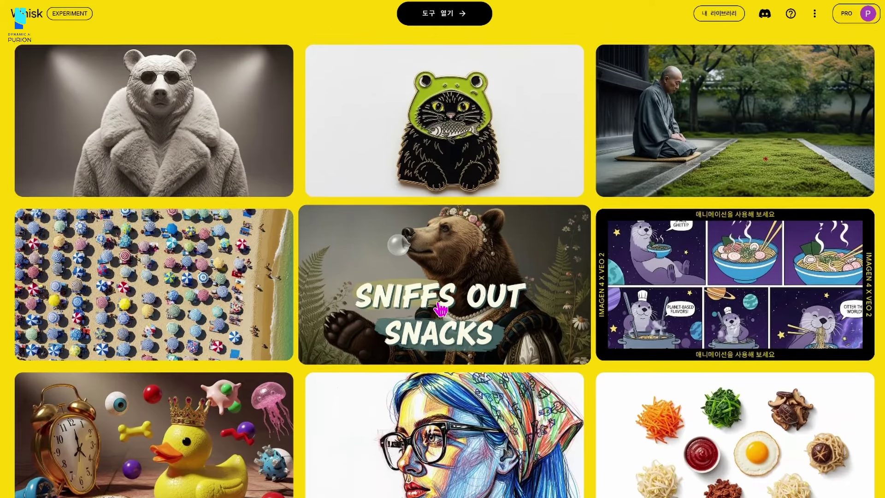
scroll(440, 309, down, 2)
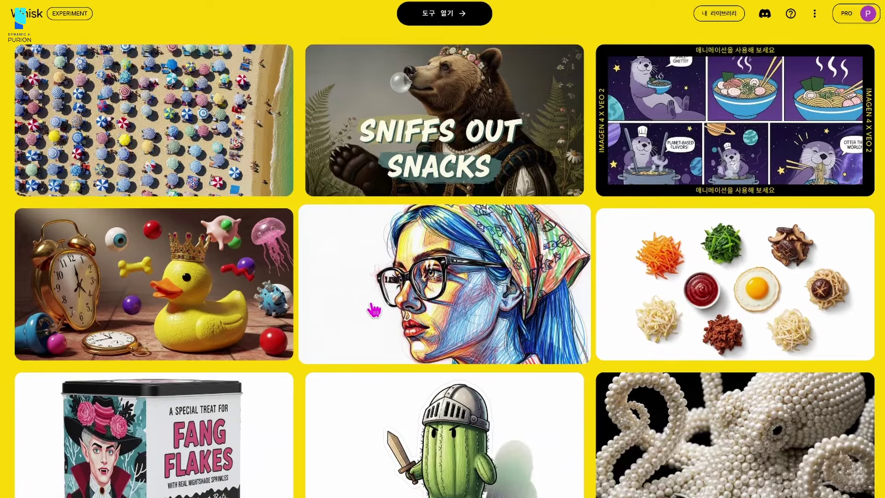
scroll(292, 355, down, 1)
scroll(292, 355, up, 12)
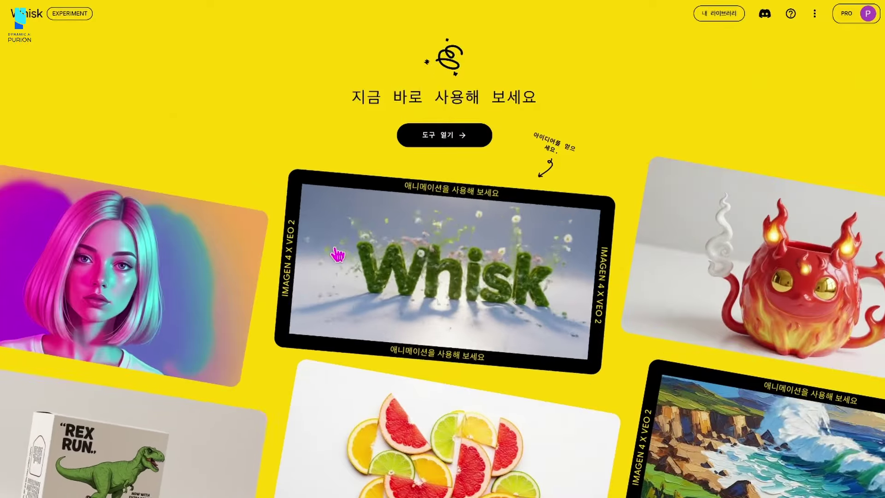
click(203, 266)
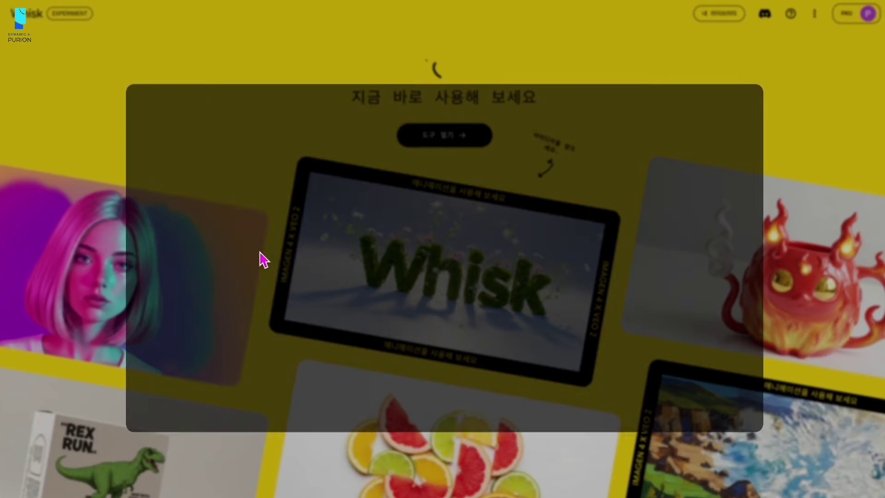
click(445, 423)
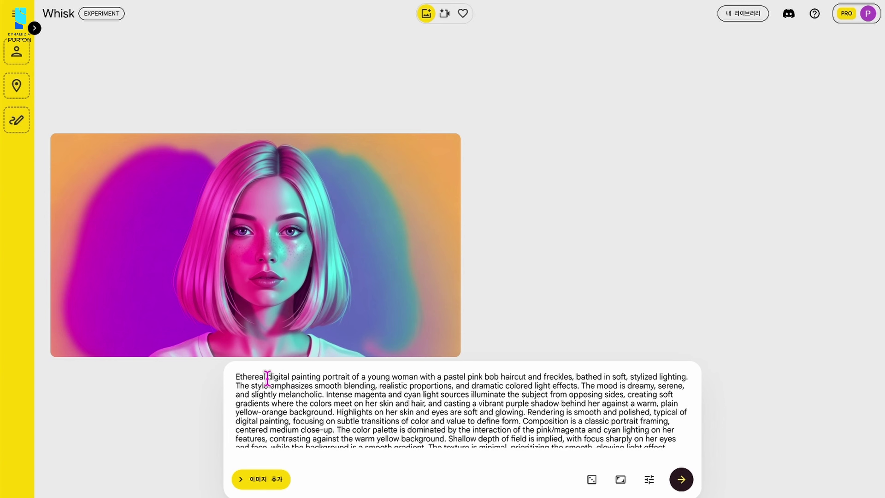
Examine the portrait's full prompt text and the seed and model settings
drag(267, 377, 449, 440)
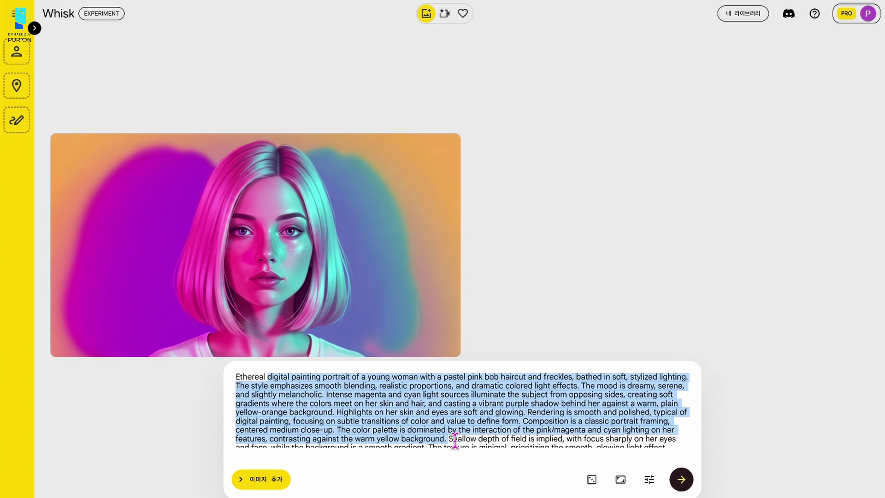
scroll(454, 440, down, 1)
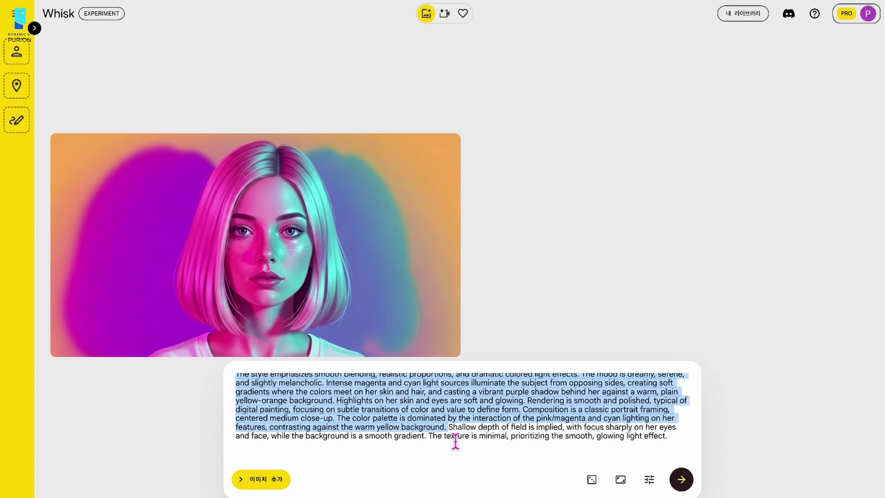
click(649, 480)
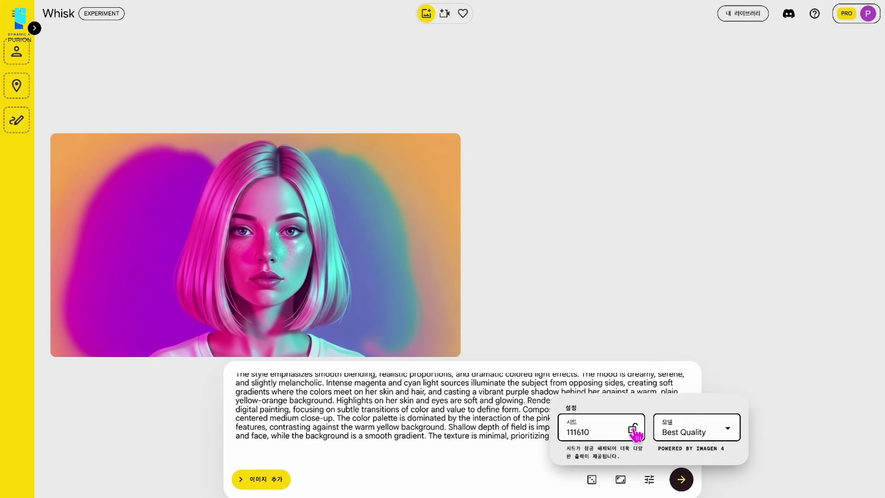
click(518, 458)
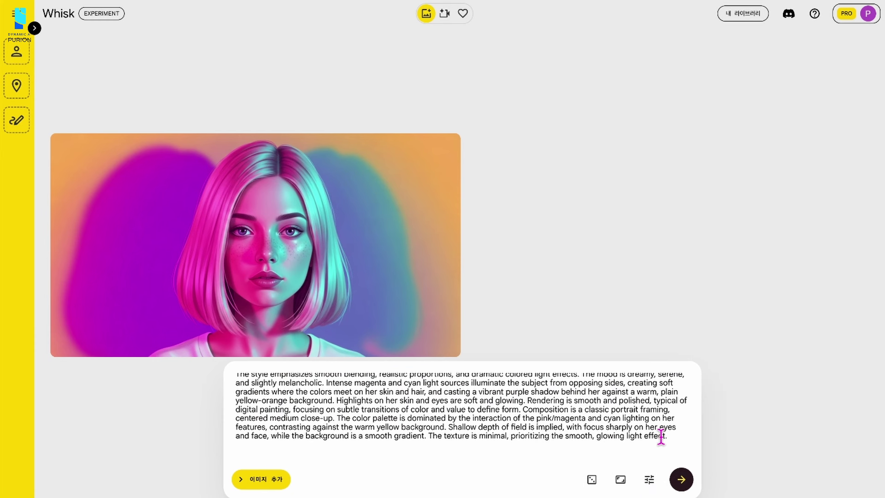
Copy the portrait's whole prompt, switch to Gemini and submit it with the request "서술형으로 작성해줘"
drag(670, 439, 300, 343)
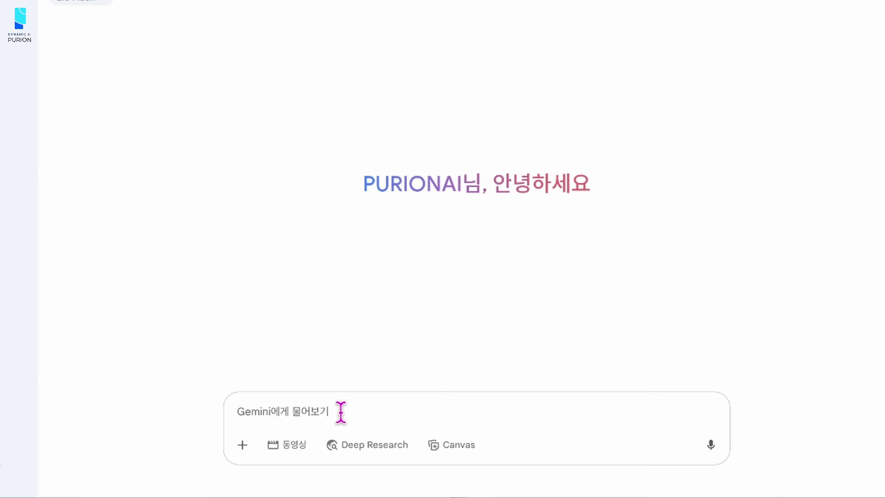
text(Ethereal digital painting portrait of a young woman with a pastel pink bob haircut and freckles, bathed in soft, stylized lighting. The style emphasizes smooth blending, realistic proportions, and dramatic colored light effects. The mood is dreamy, serene, and slightly melancholic. Intense magenta and cyan light sources illuminate the subject from opposing sides, creating soft gradients where the colors meet on her skin and hair, and casting a vibrant purple shadow behind her against a warm, plain yellow-orange background. Highlights on her skin and eyes are soft and glowing. Rendering is smooth and polished, typical of digital painting, focusing on subtle transitions of color and value to define form. Composition is a classic portrait framing, centered medium close-up. The color palette is dominated by the interaction of the pink/magenta and cyan lighting on her features, contrasting against the warm yellow background. Shallow depth of field is implied, with focus sharply on her eyes and face, while the background is a smooth gradient. The texture is minimal, prioritizing the smooth, glowing light effect.)
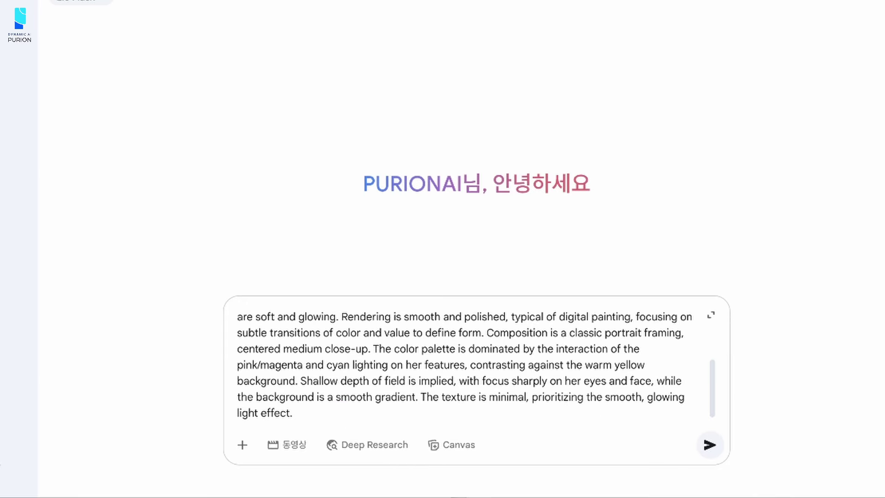
key(Return)
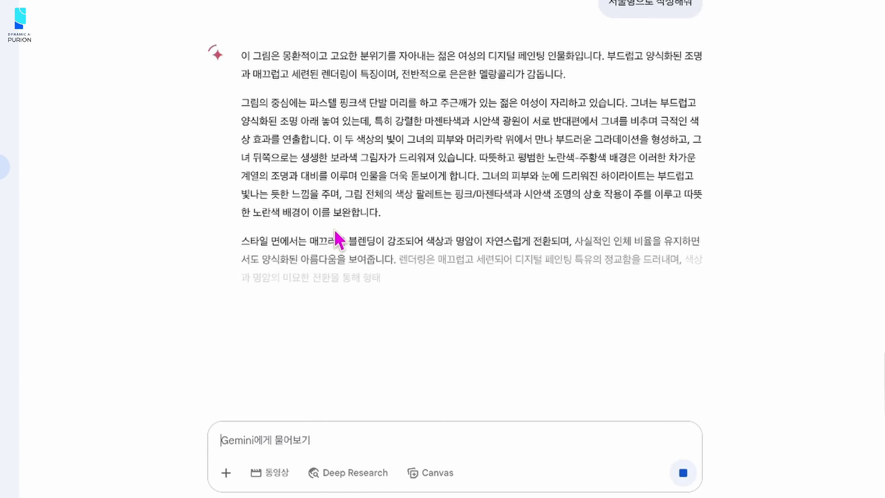
scroll(262, 112, down, 1)
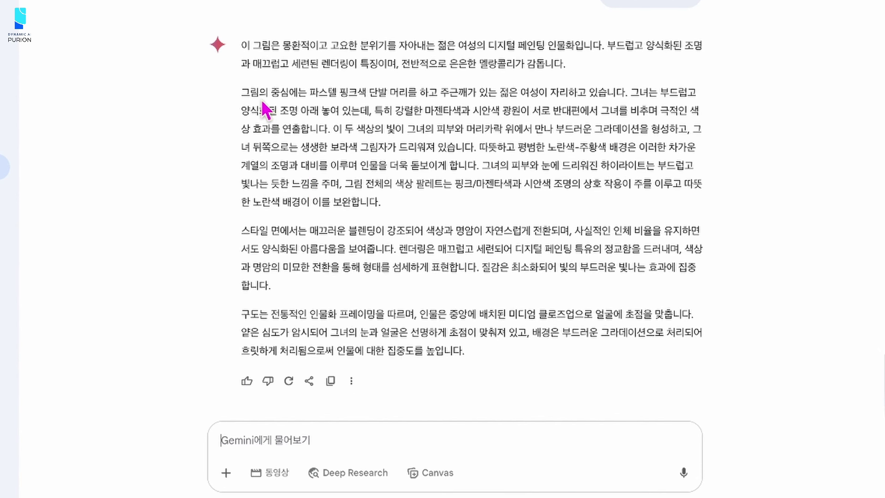
Ask Gemini to rewrite the English prompt so the woman has long, wavy hair, and copy the rewritten prompt
text(미)
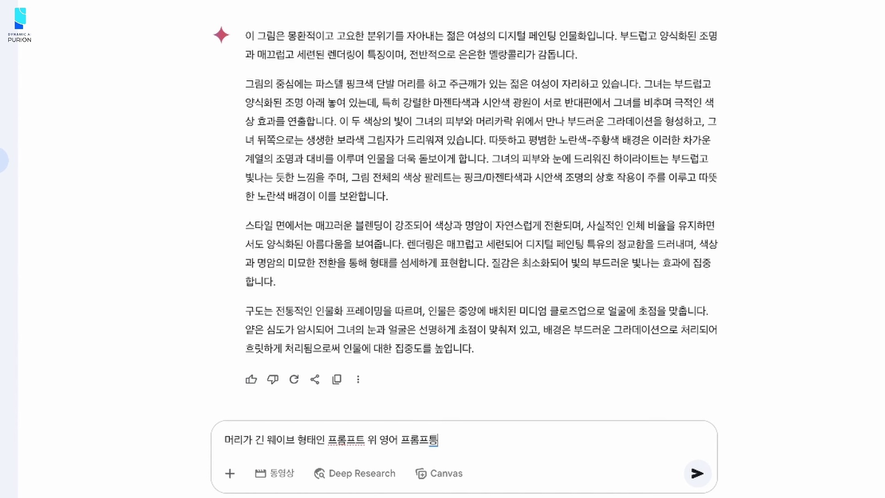
key(Return)
click(336, 288)
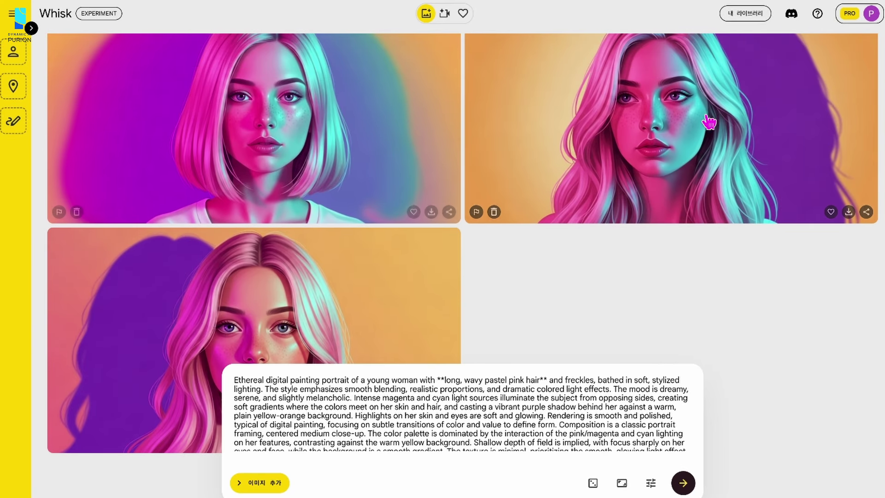
Have Gemini revise the prompt to a full-body standing woman in a sky-blue dress, and generate images from it in Whisk
scroll(323, 324, down, 2)
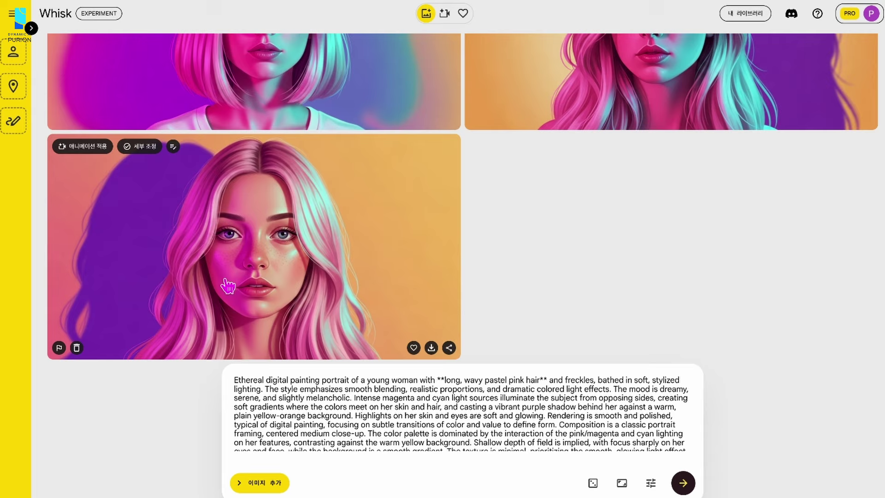
scroll(231, 285, up, 2)
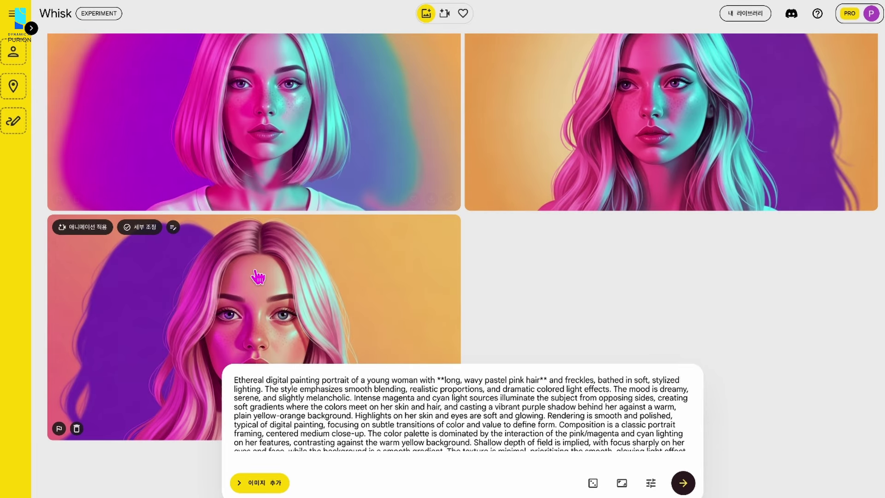
scroll(258, 276, down, 1)
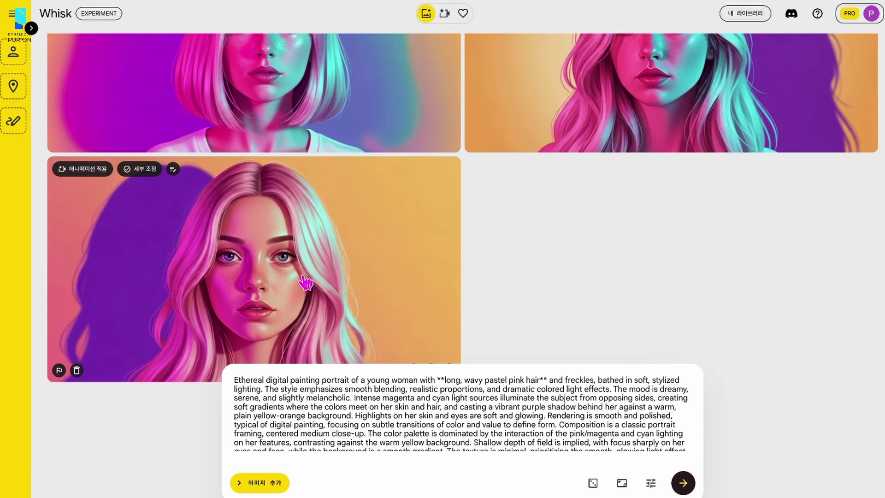
scroll(339, 336, up, 2)
scroll(339, 337, down, 2)
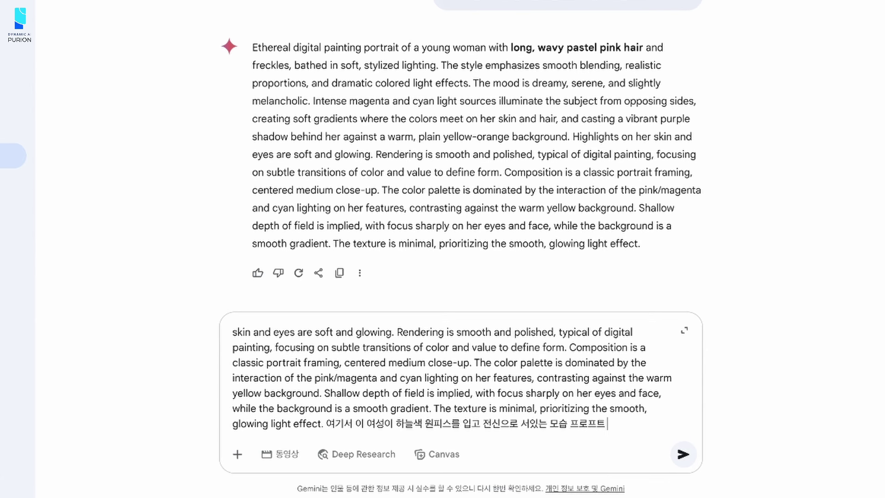
key(Return)
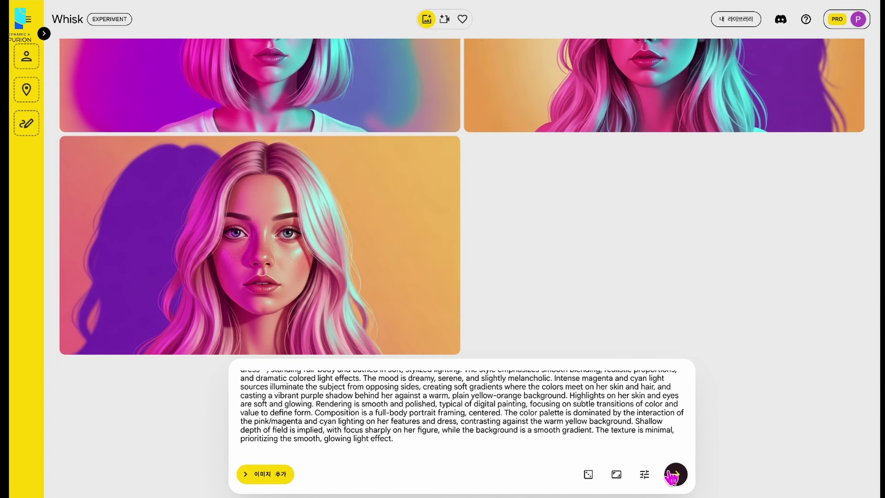
click(673, 477)
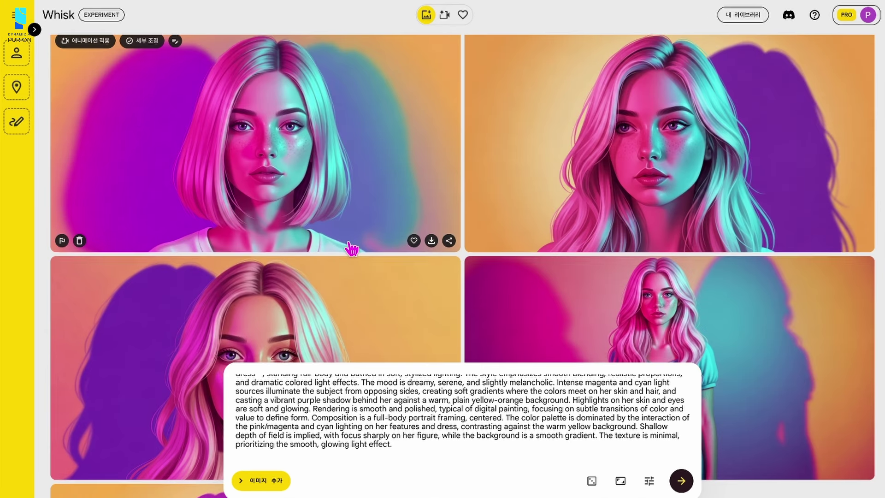
Compare the sky-blue dress images with the earlier portraits for hair, face and framing
scroll(351, 249, down, 4)
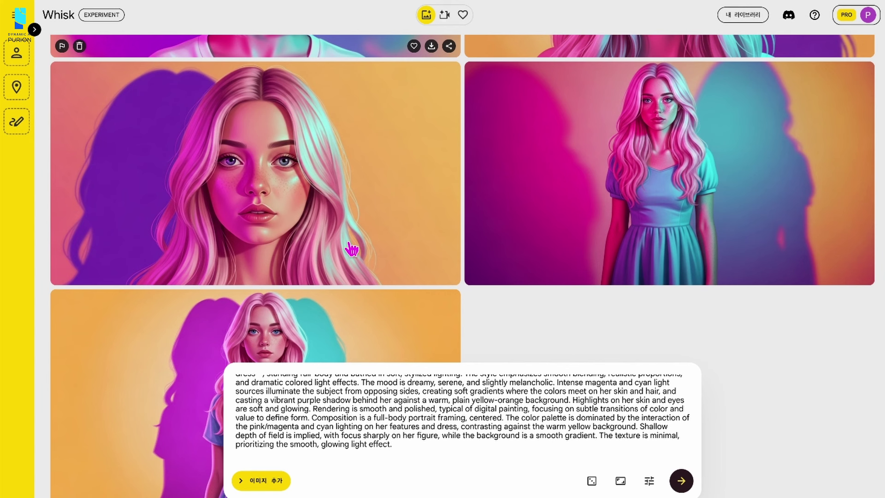
scroll(246, 266, down, 2)
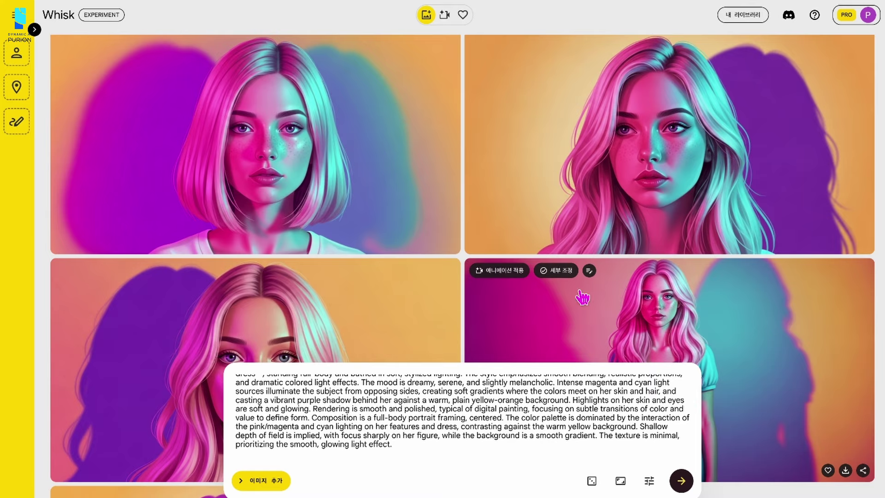
scroll(415, 228, down, 6)
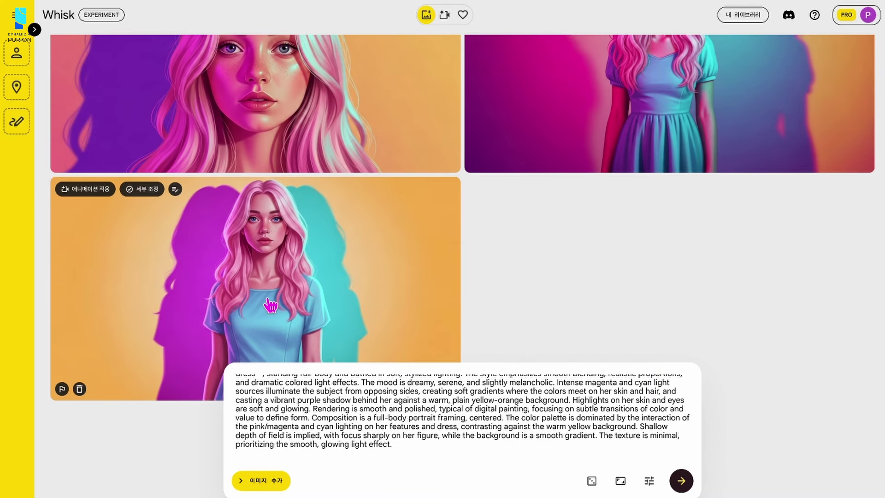
scroll(439, 267, up, 3)
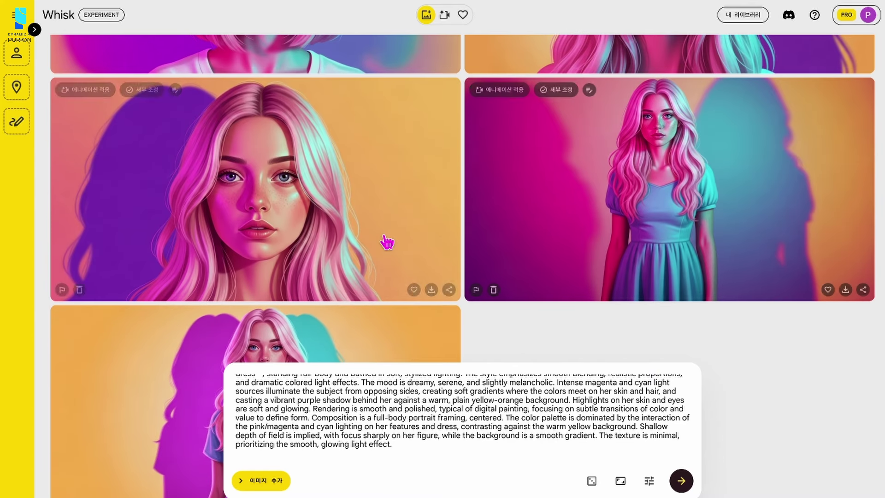
scroll(387, 242, down, 5)
scroll(332, 275, up, 4)
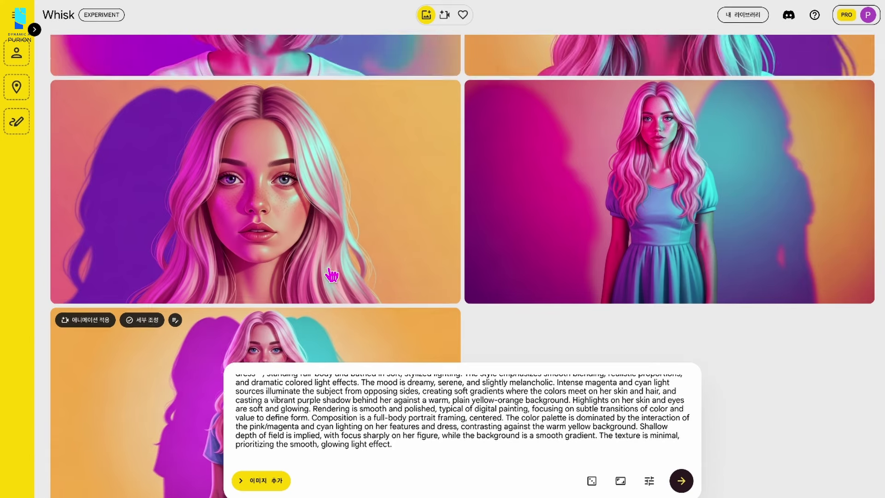
scroll(444, 199, down, 4)
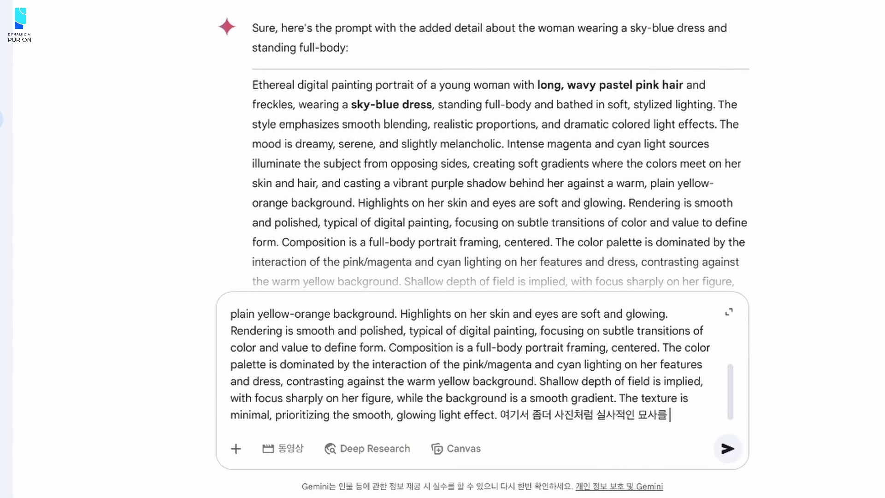
Ask Gemini to make the dress prompt more photorealistic, and review the images generated from it in Whisk
key(Return)
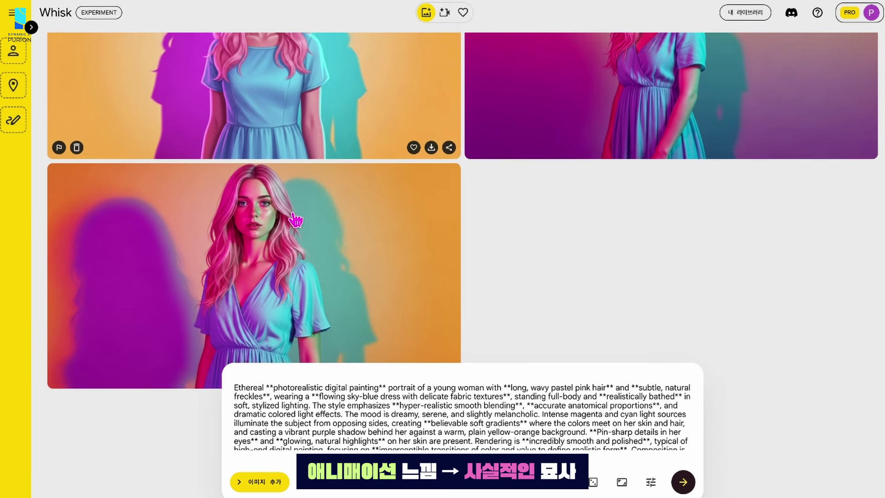
scroll(460, 173, down, 3)
scroll(567, 136, up, 1)
Generate a scene image from the text "스튜디오 세트장" and open it for refinement
click(579, 128)
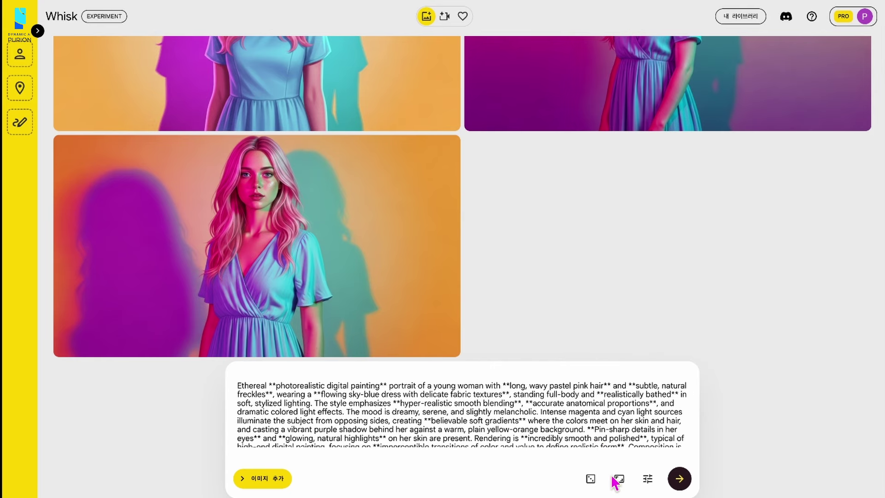
click(619, 478)
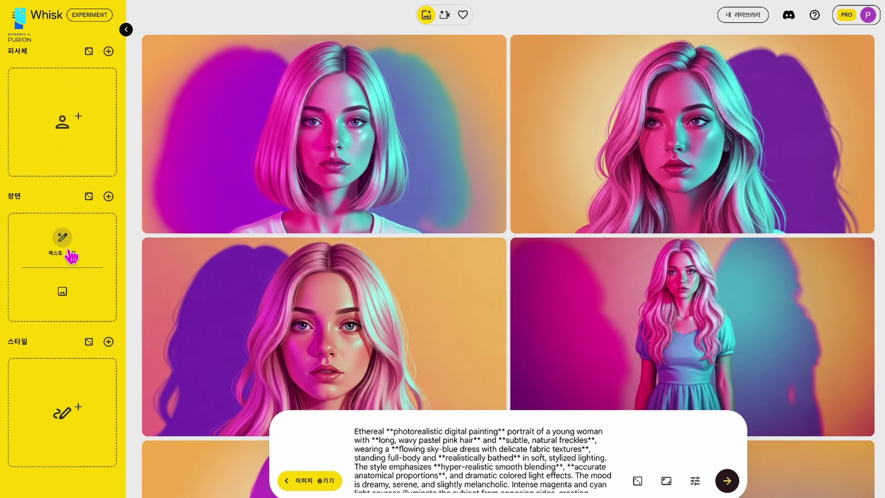
click(67, 245)
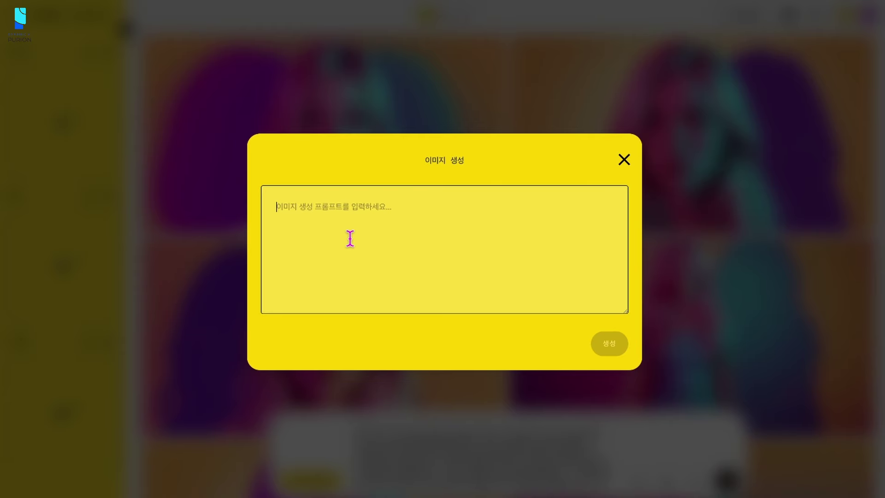
text(스튜디오 세트장)
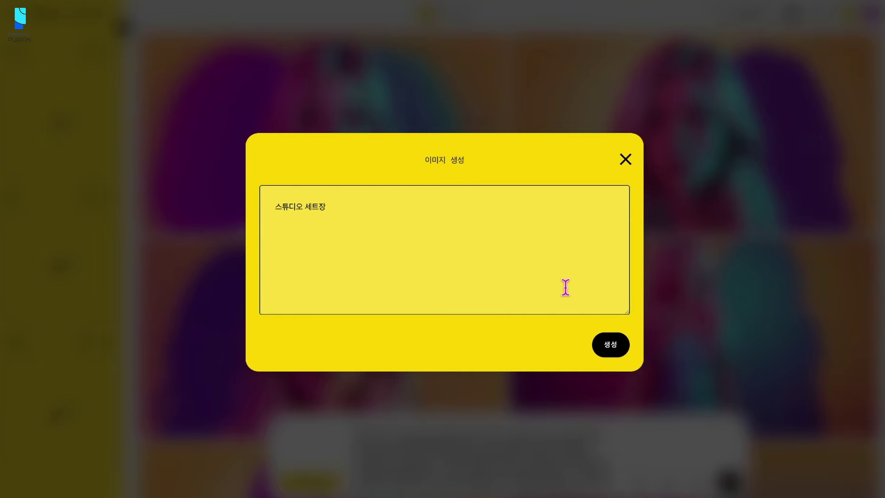
click(617, 352)
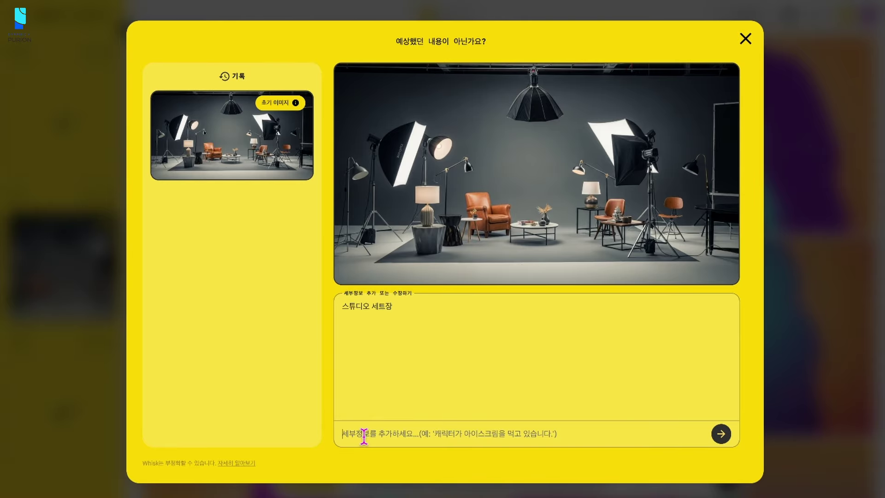
Refine the studio scene with "모든 가구들제거해주고 세트장은 흰색으로 바꿔줘" and choose a furniture-free white set variation
text(모든 가구들제거해주고 세트장은 흰색으로 바꿔줘)
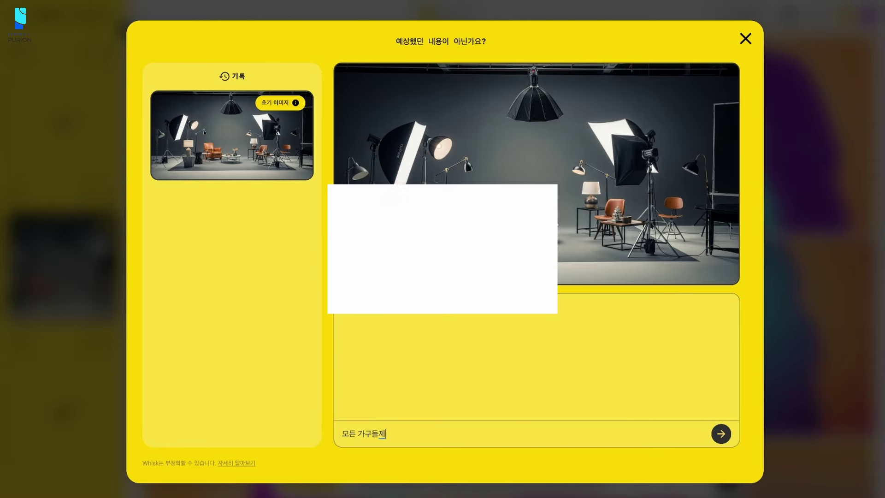
key(Return)
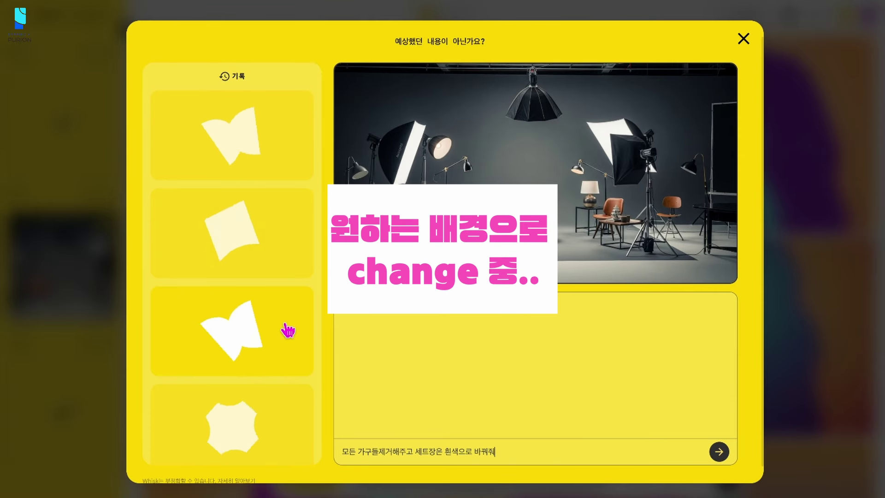
click(293, 237)
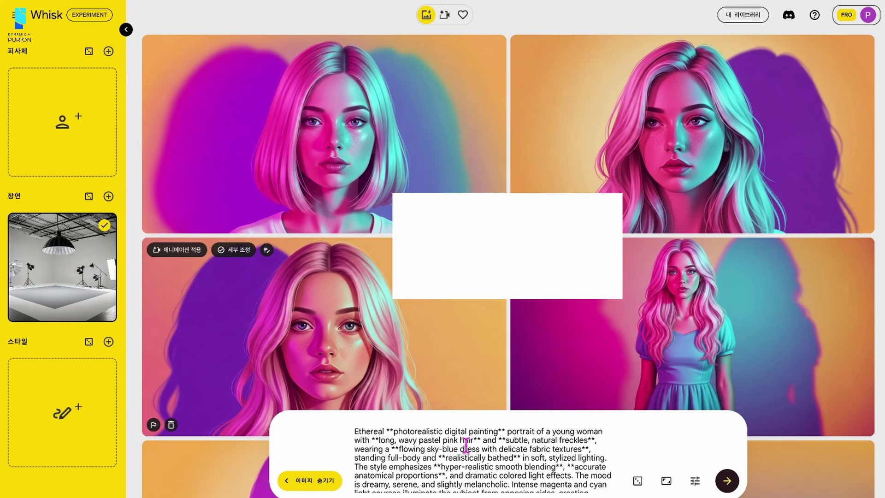
In Gemini, ask to add to the photorealistic prompt that the model stands in the studio, arms naturally wrapped around herself, smiling slightly
scroll(466, 477, down, 5)
key(ctrl+a)
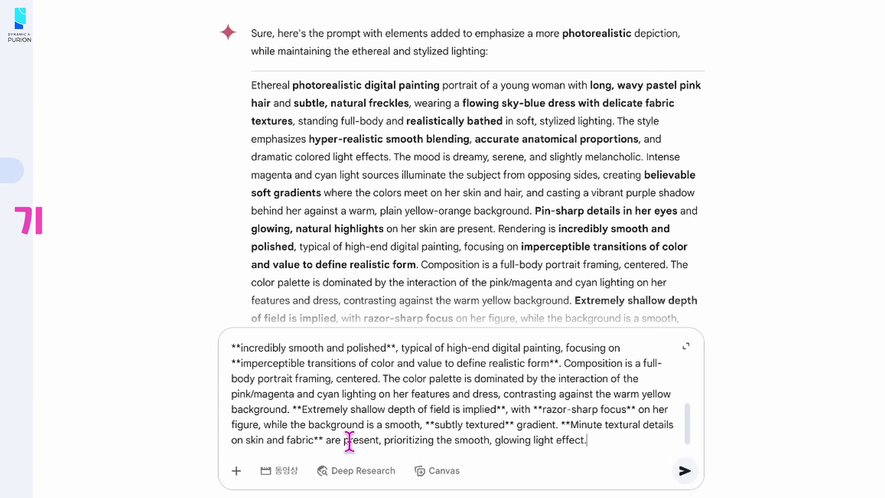
text(여기서 모델이)
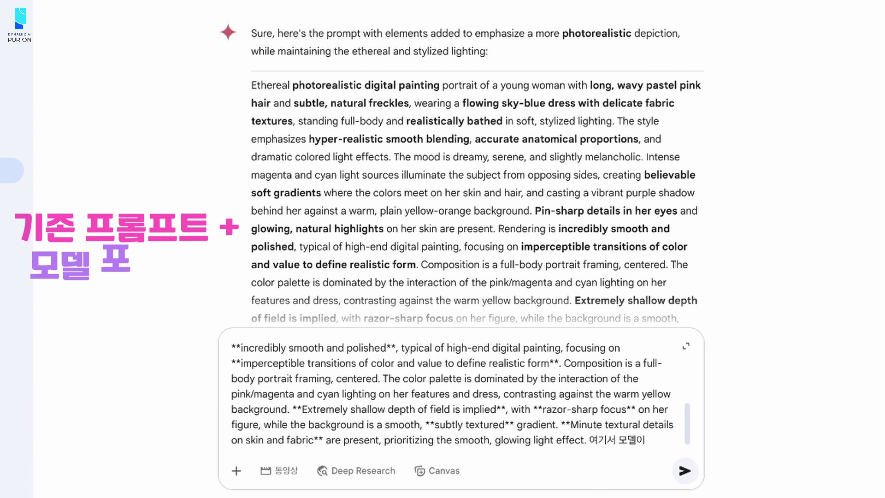
text( 이 스튜디오에 서서 포즈를 취하고 있다 팔을 자연스럽게 개)
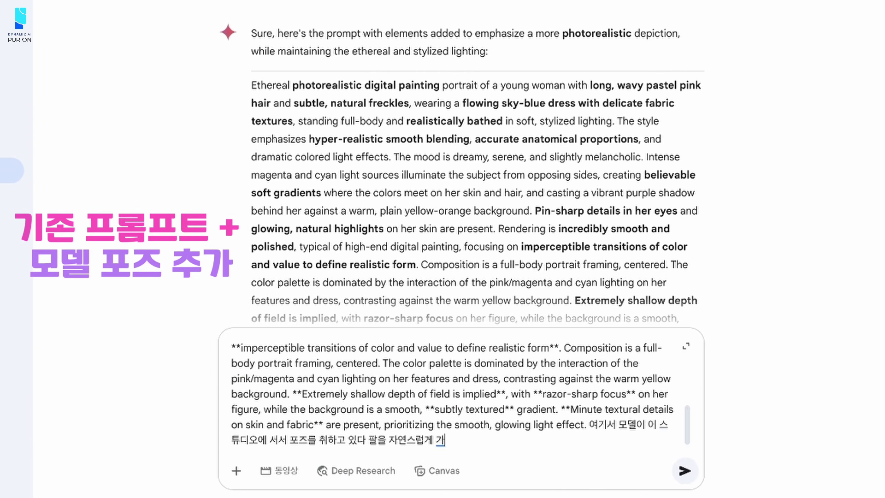
text(ㄴ)
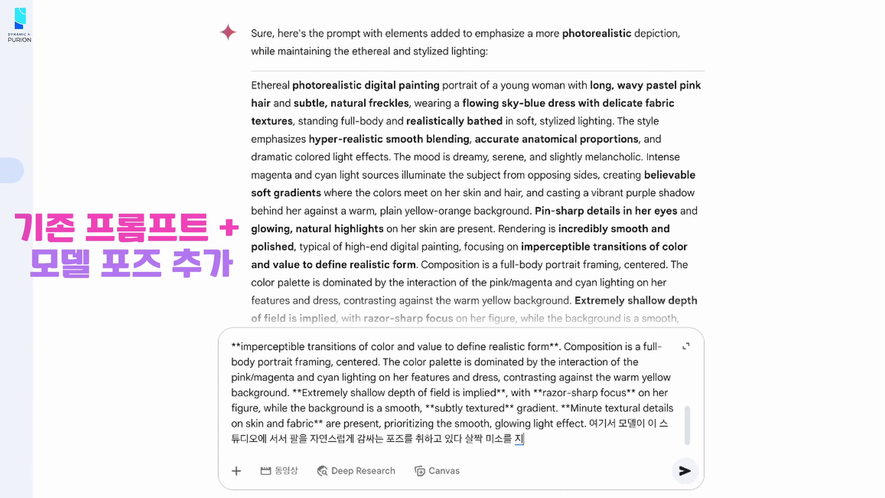
text(ㅅ고 있다)
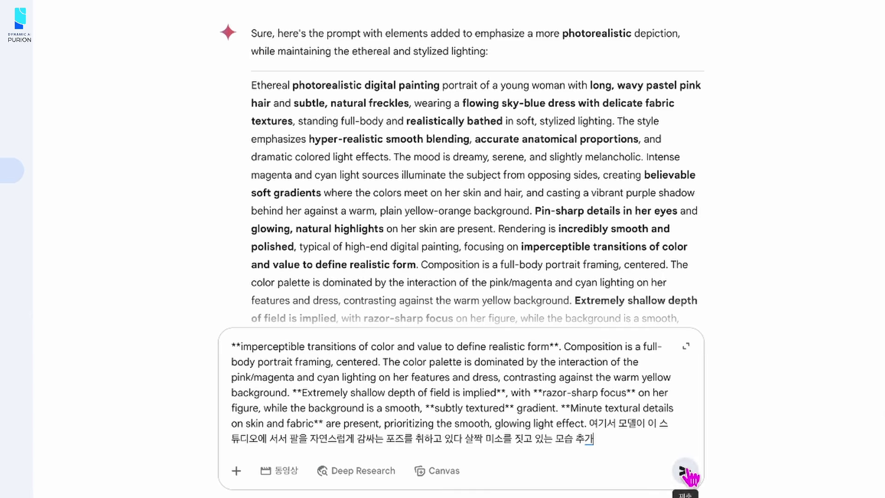
click(685, 470)
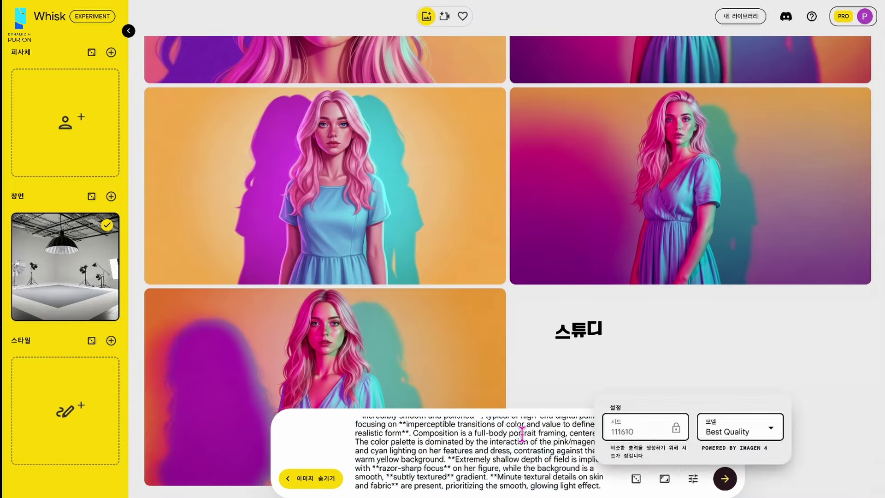
Replace the Whisk prompt with Gemini's studio-pose version, review the images generated from it, and generate another set
click(522, 433)
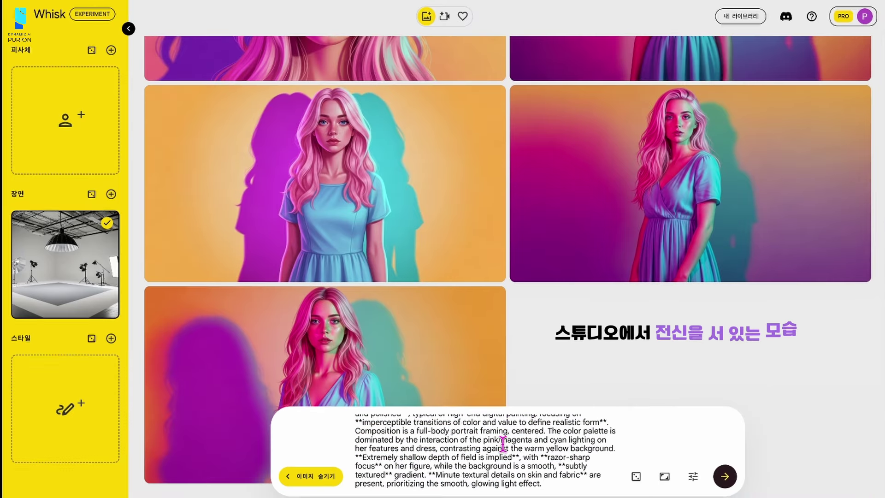
key(ctrl+a)
key(ctrl+v)
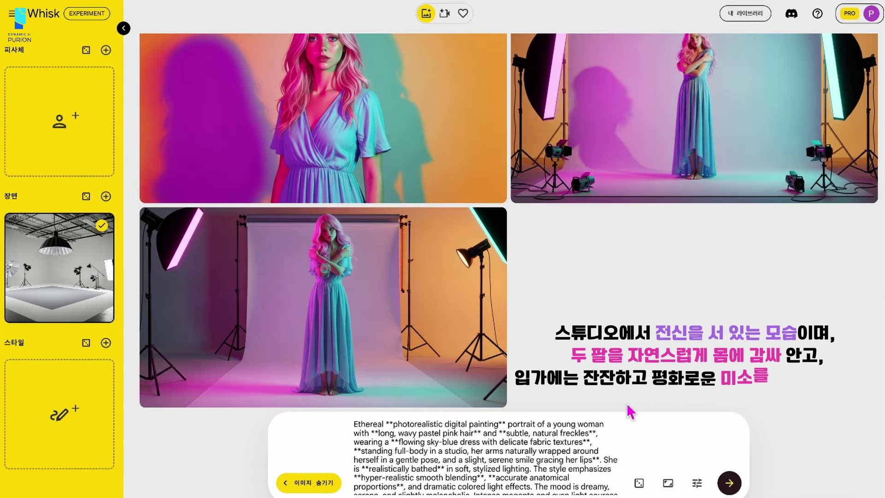
scroll(628, 406, up, 2)
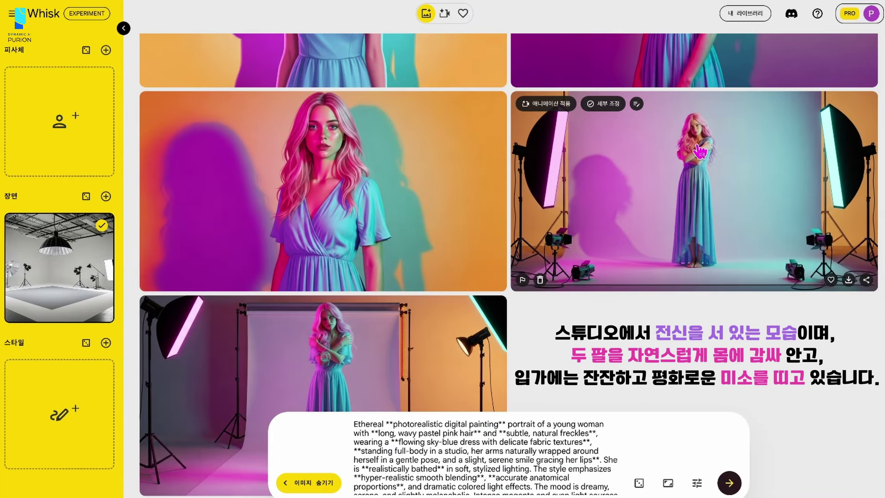
click(629, 184)
scroll(426, 117, up, 5)
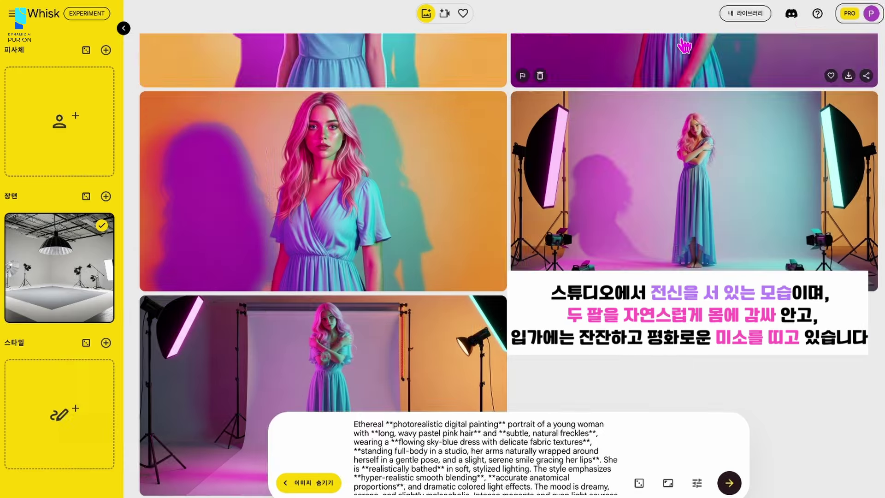
click(329, 261)
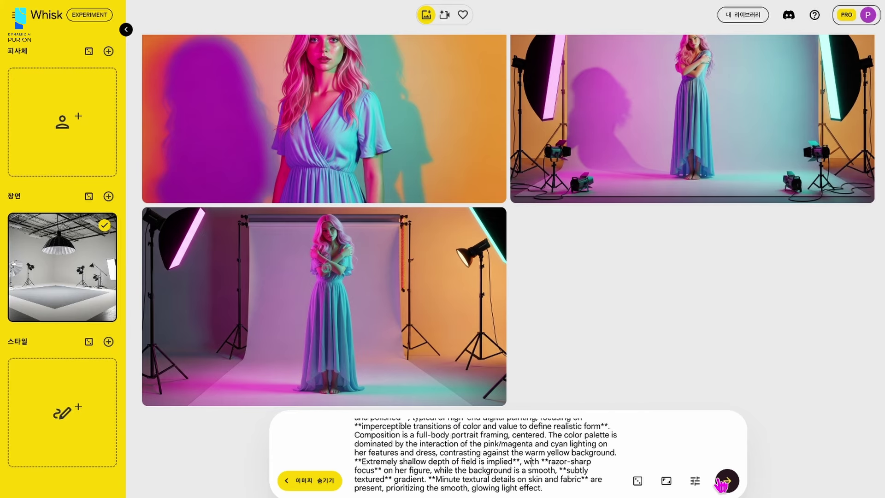
click(726, 481)
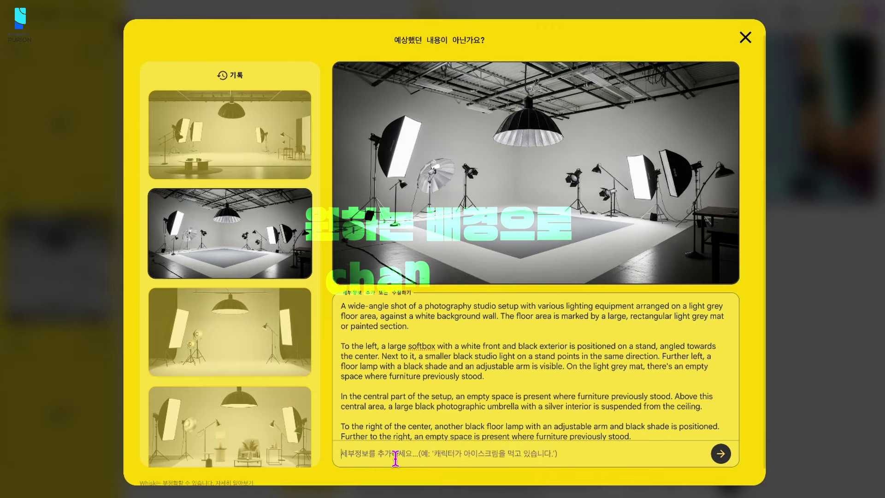
Refine the scene with "카메라 모두 제거 뒤에 배경은 밝은 낮의 정원풍경" and "조명모두 제거", and keep the pergola garden patio version
text(카메라 모두 제거 뒤에 배경으ㄴ 밝은 낮의 정원으로)
key(Return)
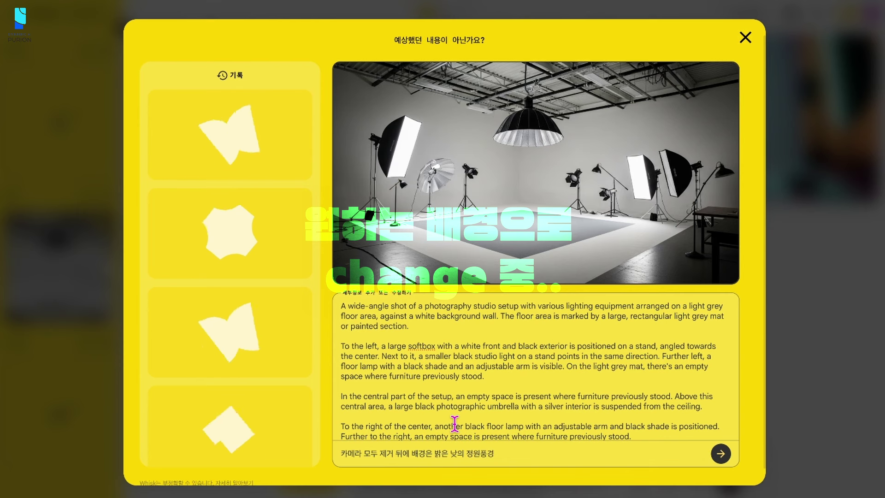
click(265, 170)
click(454, 454)
text(ㅋ)
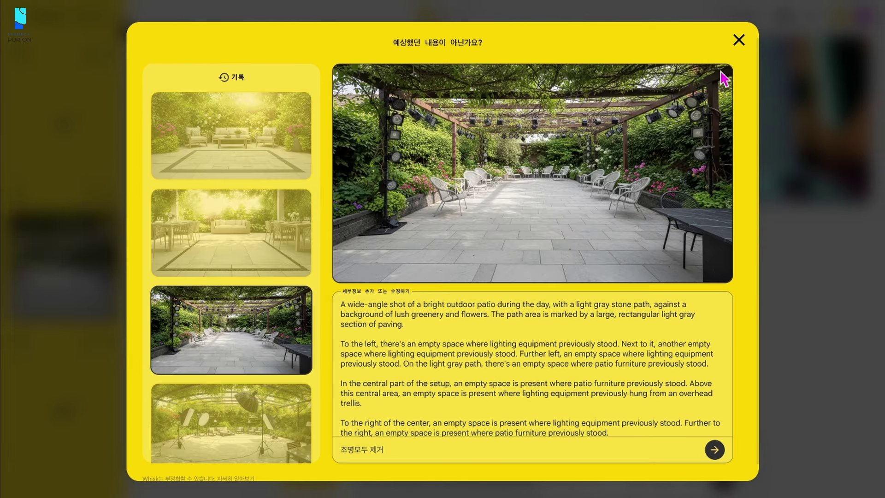
click(739, 40)
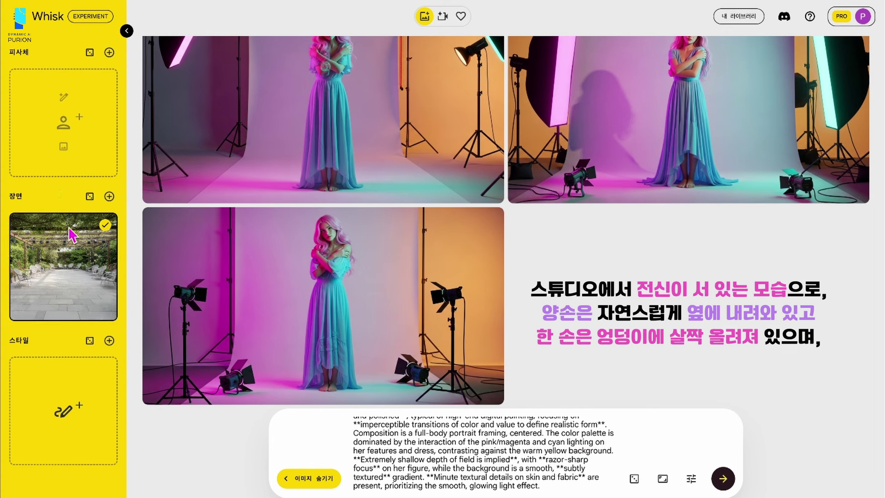
Have Gemini change the pose to lowered arms with a hand on the waist, and inspect the garden image generated from it in Whisk
drag(570, 488, 323, 383)
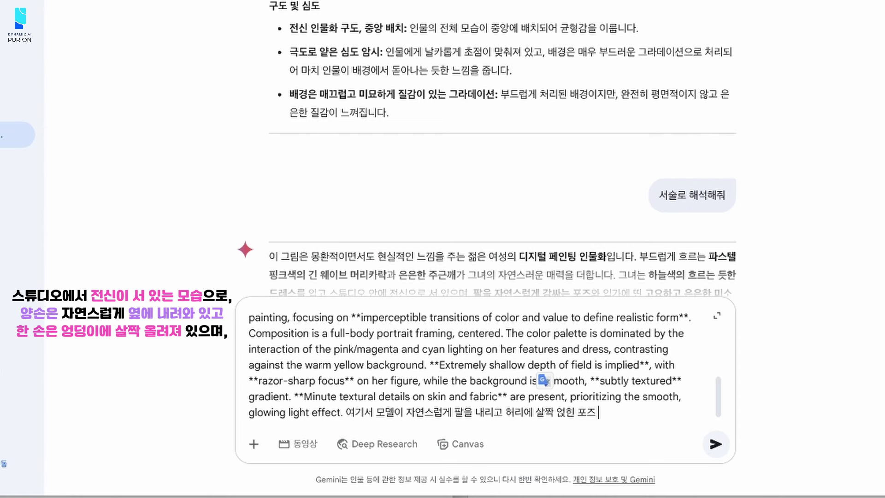
key(Return)
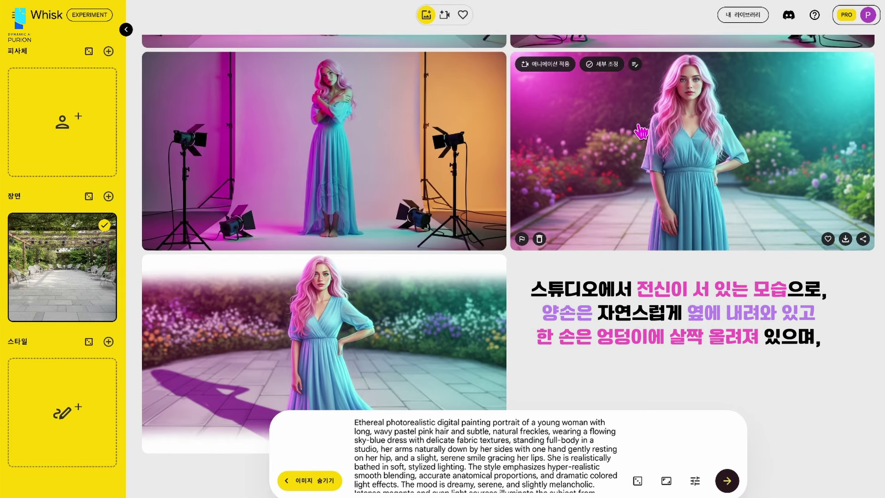
click(642, 133)
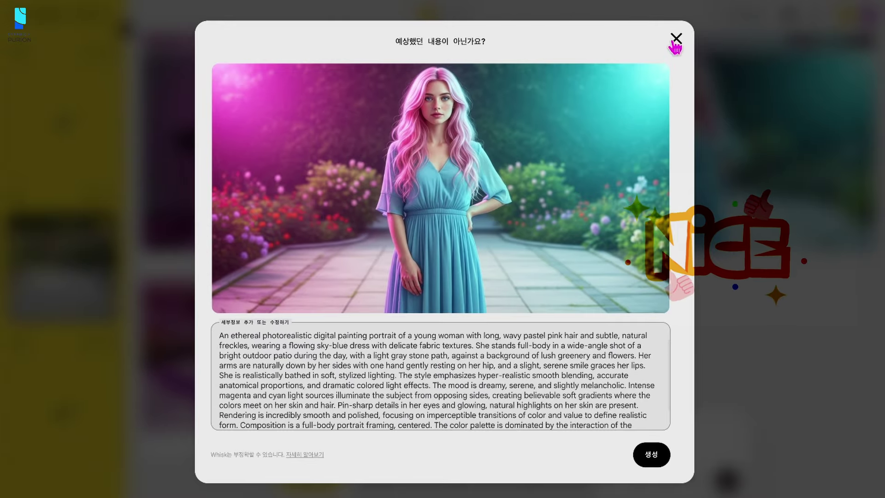
click(676, 41)
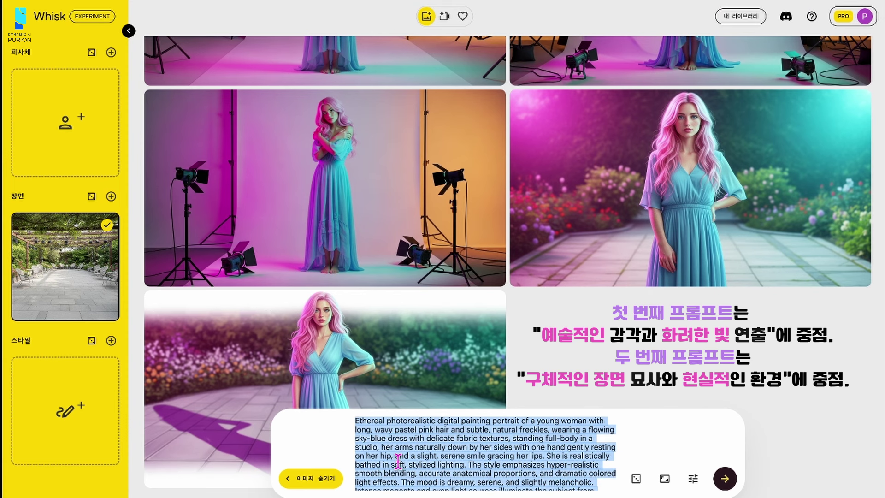
Generate images from the updated English prompt with the garden patio scene, and inspect the new portrait's details
click(725, 479)
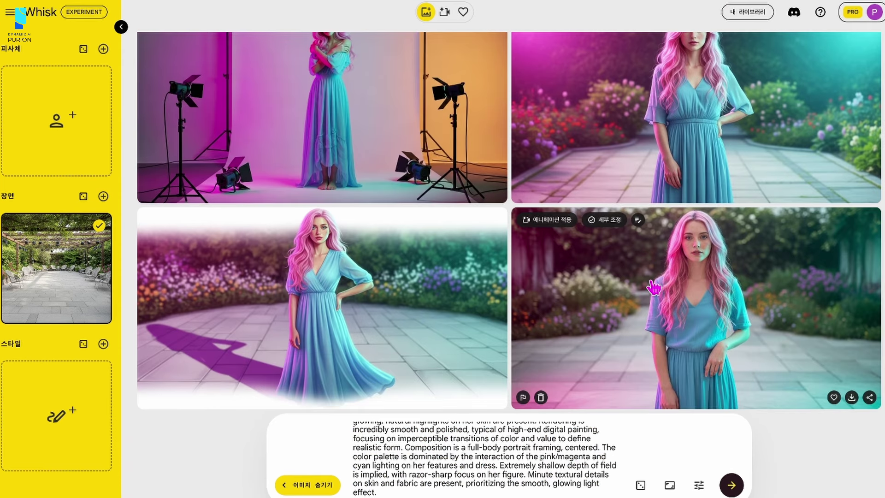
click(654, 288)
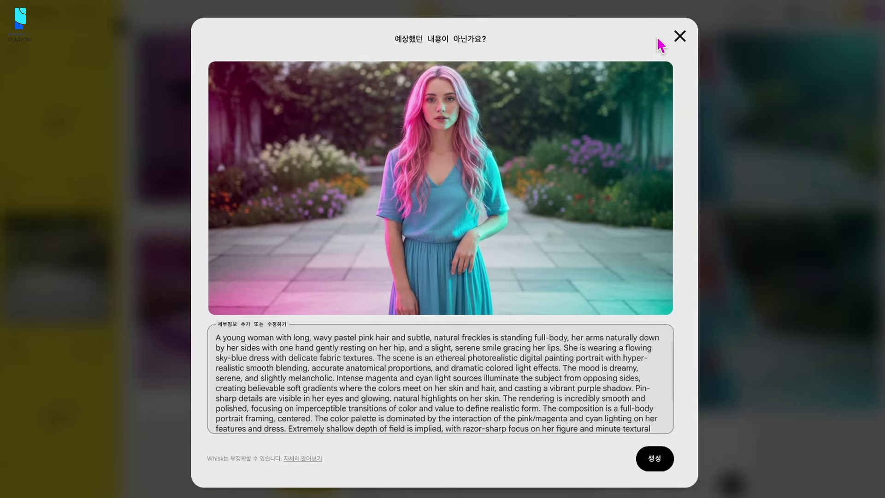
click(680, 37)
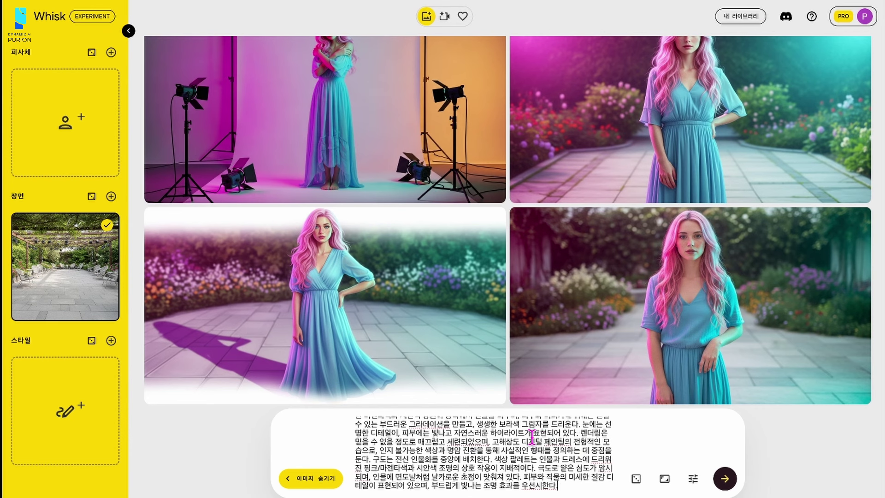
Generate images from the Korean version of the prompt, and refine the two-woman image to only the woman on the left
click(725, 479)
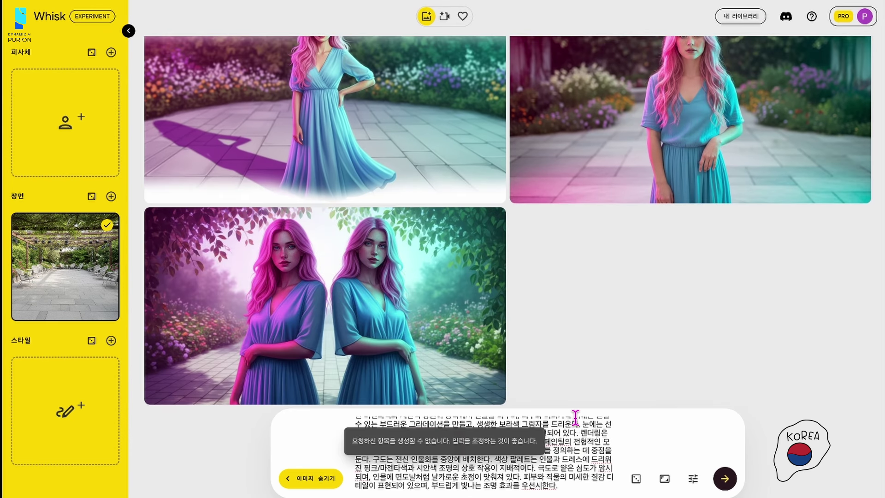
mouse_move(389, 245)
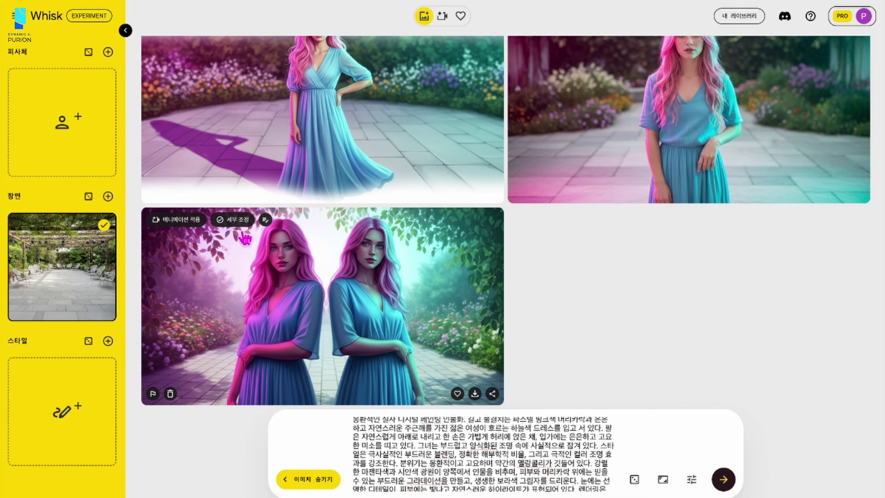
click(244, 239)
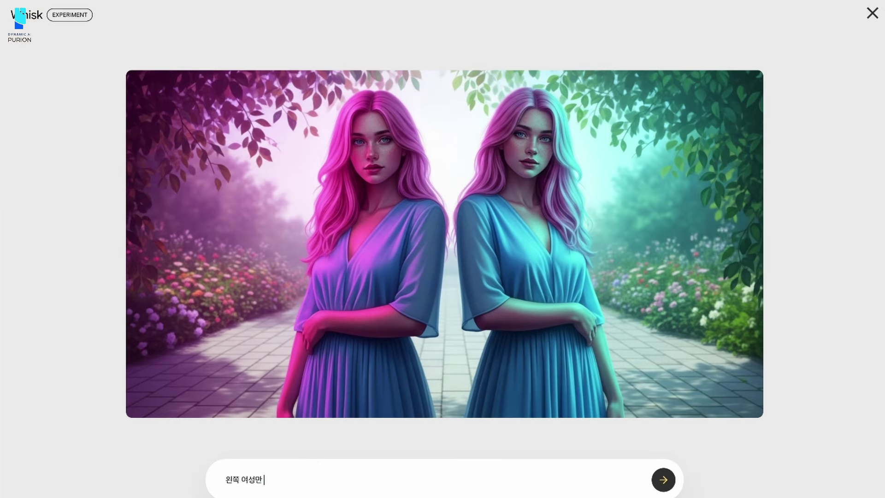
key(Return)
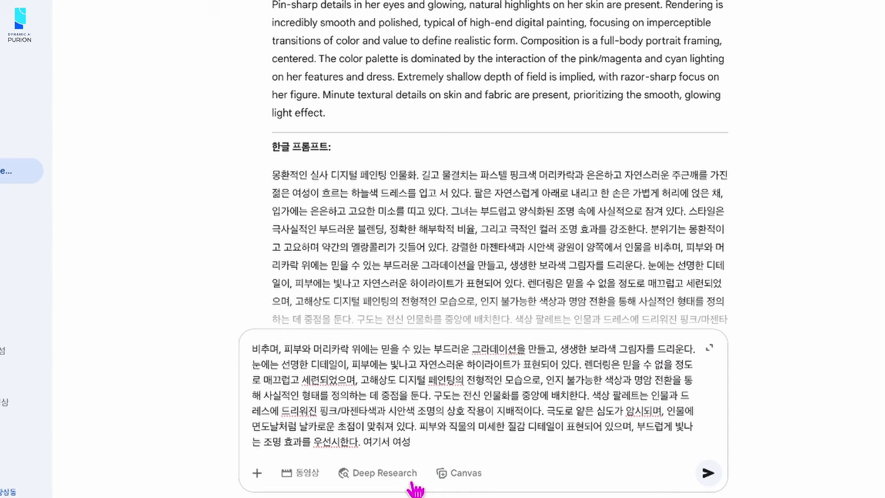
In Gemini, clear the drafted Korean prompt and start writing a new request in its place
key(ctrl+a)
text(외)
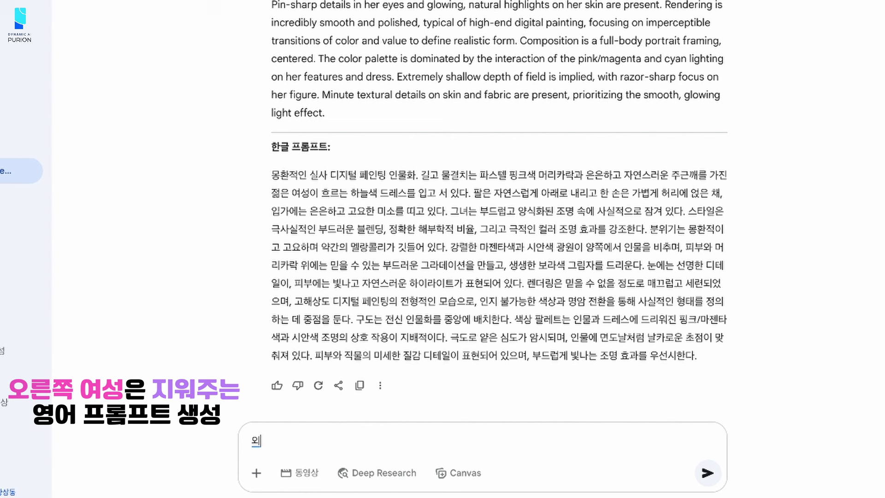
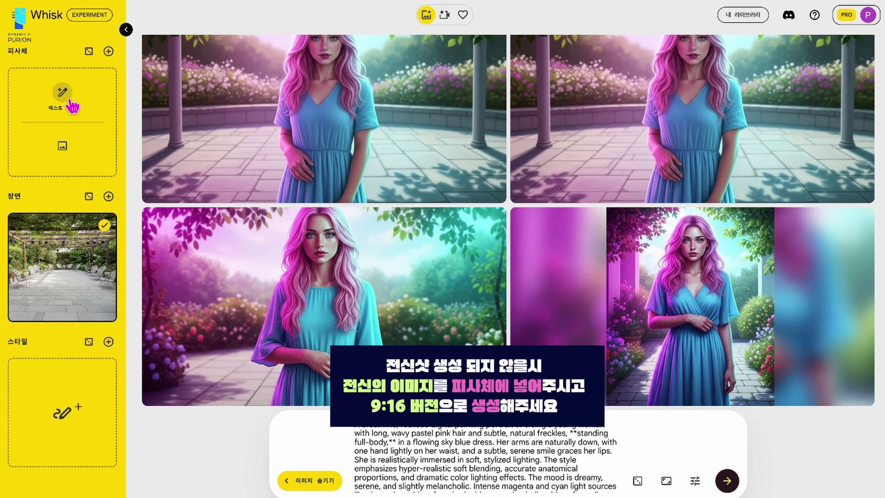
Upload the full-body ChatGPT image and the Gemini-generated portrait as subjects, and generate images from the dreamlike full-body prompt
click(62, 145)
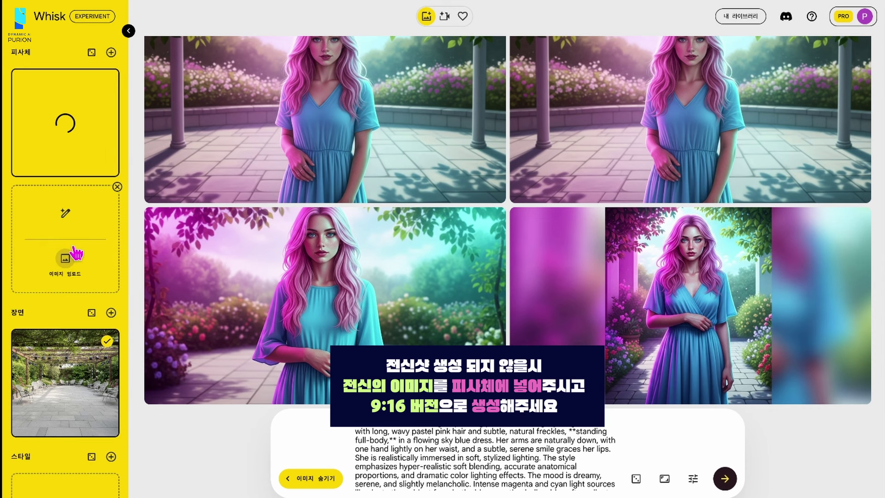
click(68, 260)
click(341, 143)
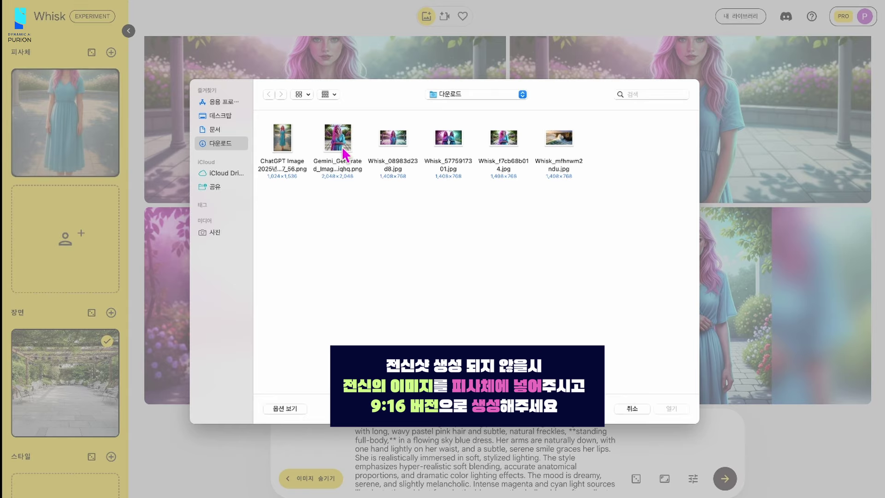
key(Return)
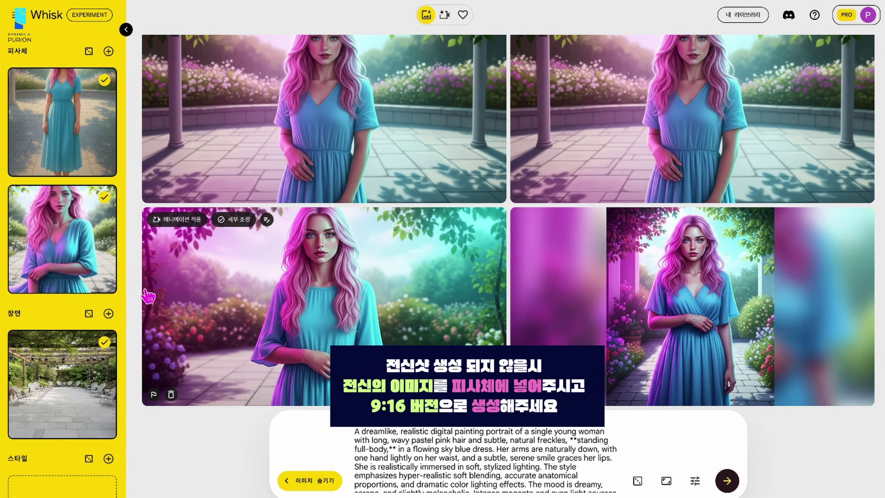
click(727, 481)
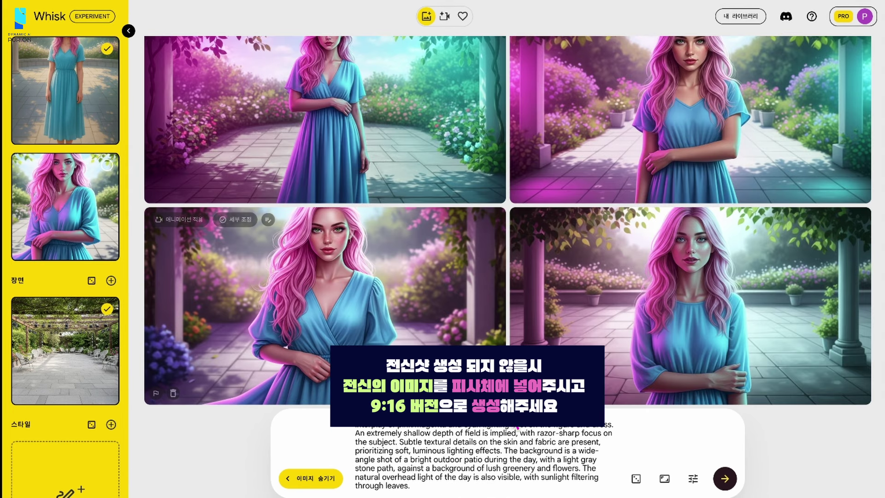
Generate images in the 9:16 portrait ratio, and inspect the new full-body image together with its prompt
click(667, 481)
click(724, 478)
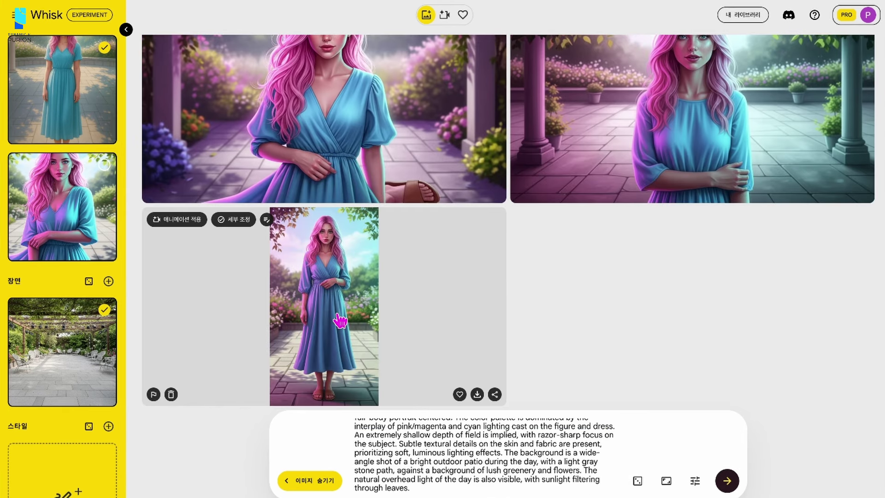
click(340, 321)
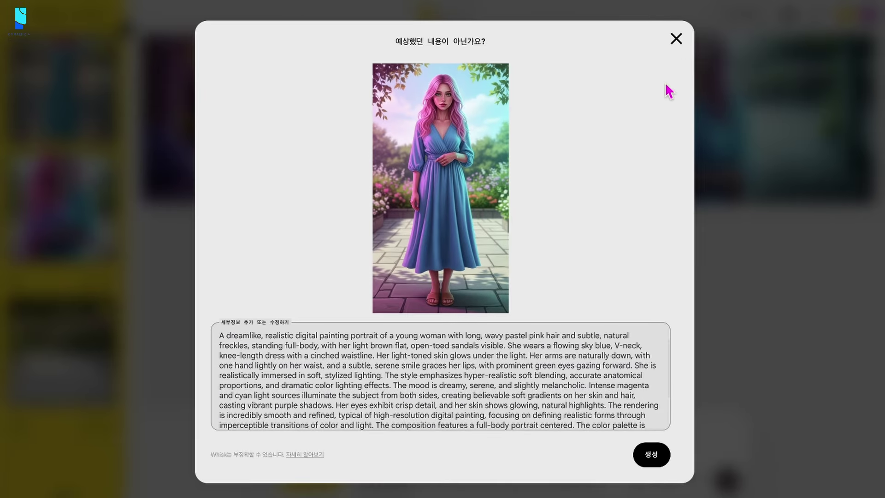
click(676, 39)
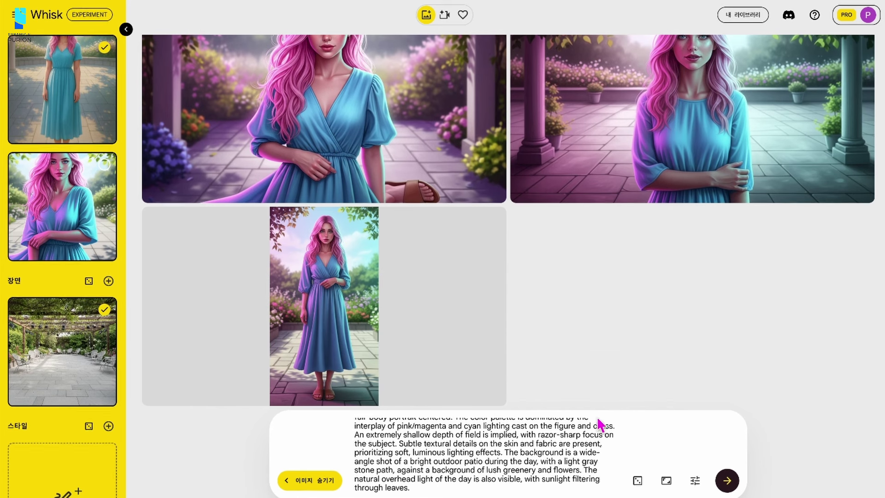
Generate another set of 9:16 images from the same prompt, and inspect the new full-body portrait up close
click(665, 482)
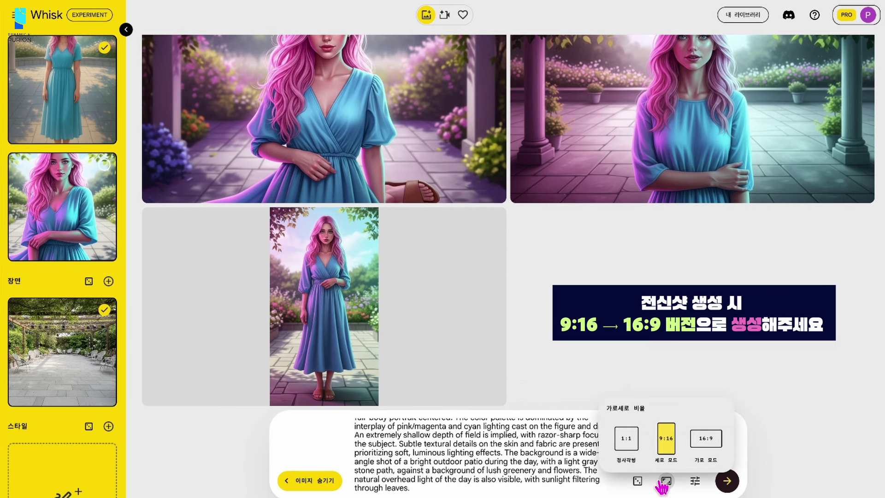
click(648, 371)
scroll(455, 446, up, 5)
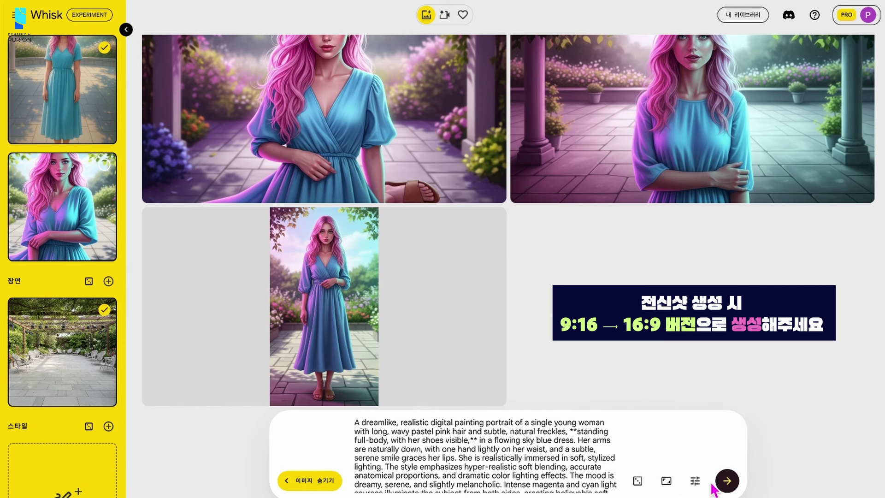
click(727, 480)
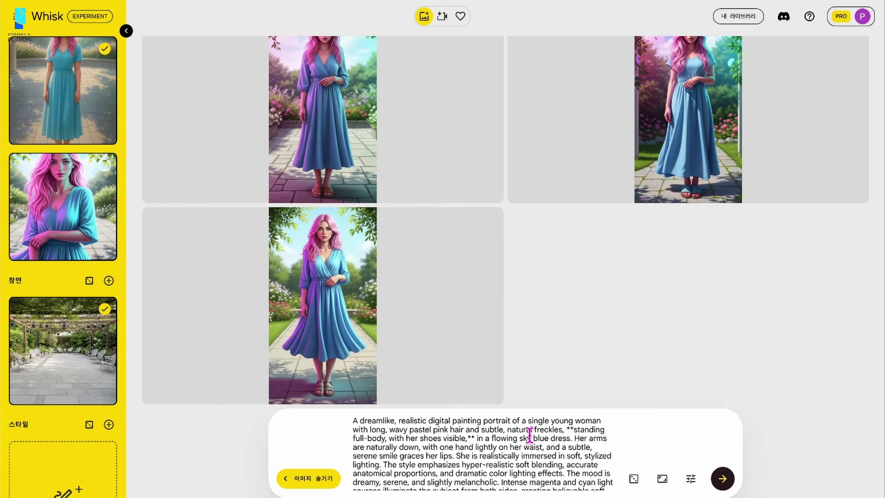
scroll(576, 166, up, 4)
scroll(461, 240, down, 3)
click(381, 326)
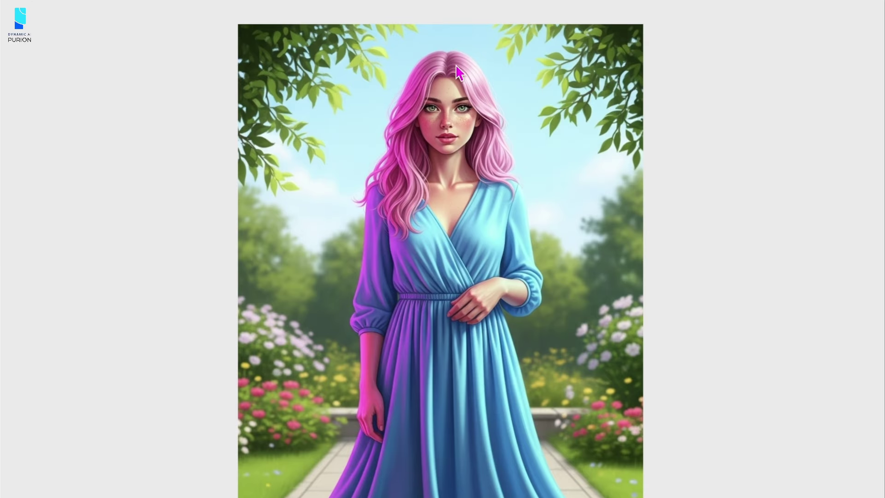
scroll(423, 417, down, 3)
scroll(424, 417, up, 2)
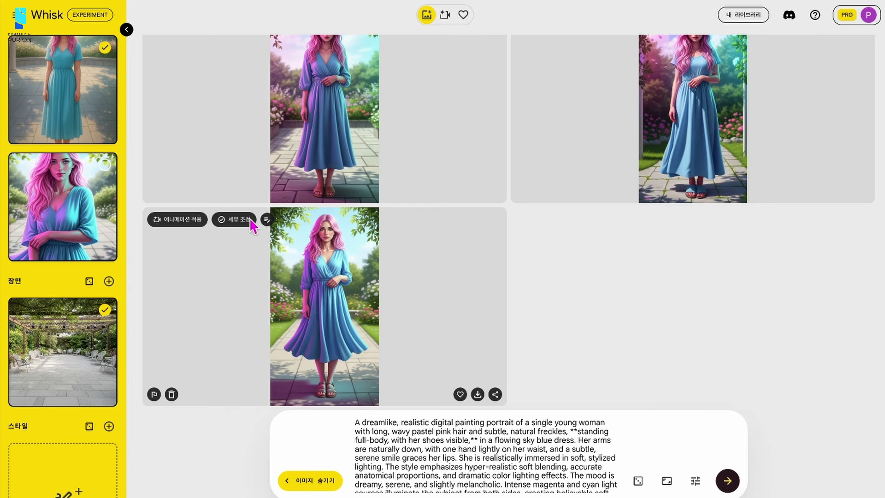
Refine the latest full-body portrait so the sandals become pink 7cm shoes with about three jewels
click(249, 224)
text(샌들을 핑)
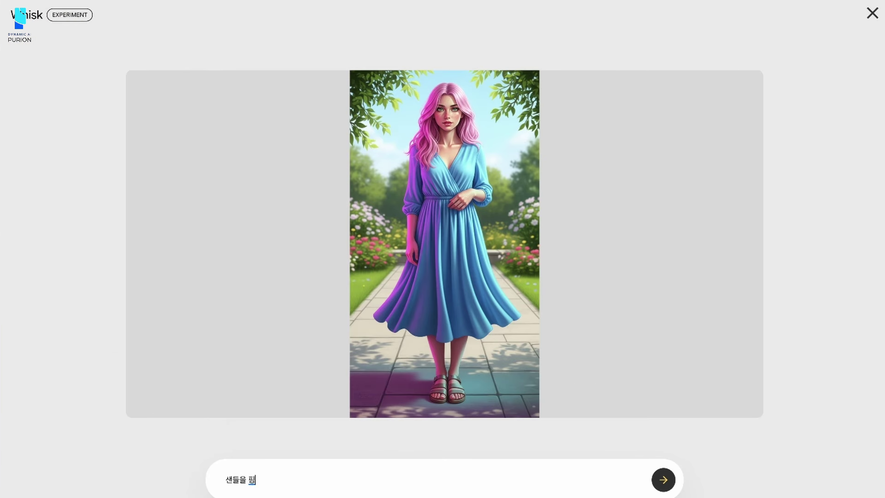
text(크색 7cm 신발으로 바꿔줘 보석이 3개 정도 ㅛ)
key(Return)
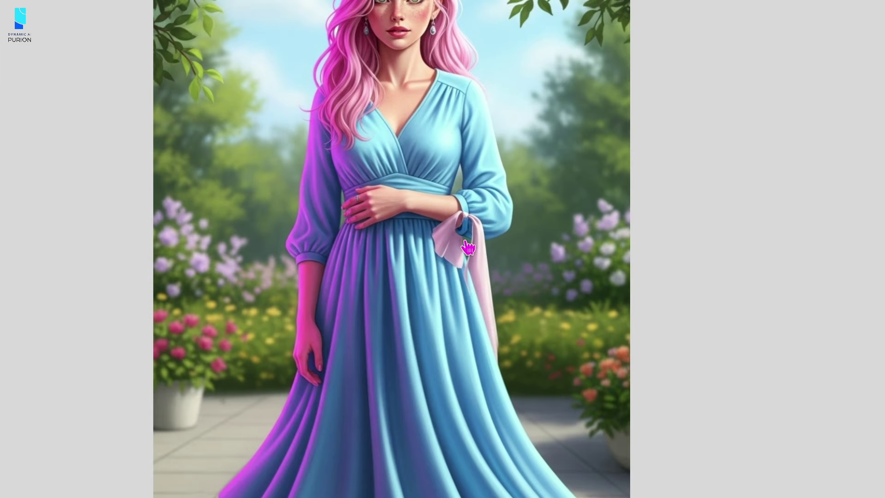
Refine the portrait with the instruction "귀걸이는 제거" to remove the earrings, and return to the image gallery
text(귀걸이는 제)
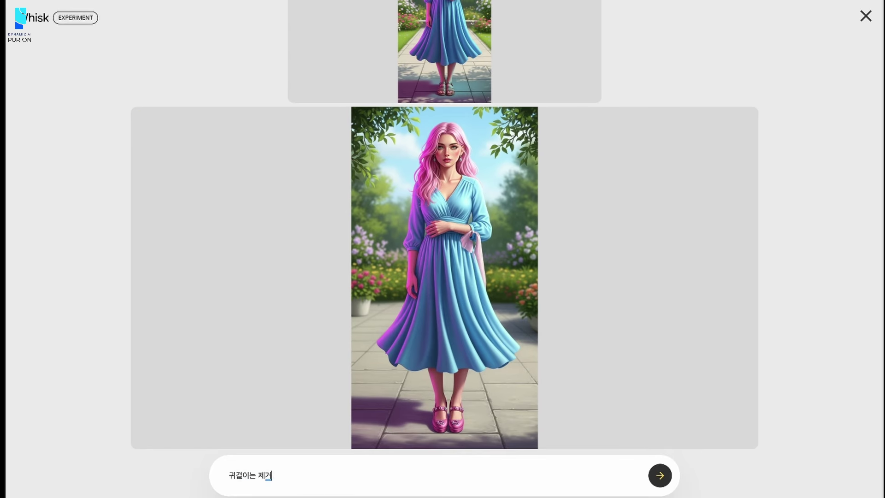
text(거)
key(Return)
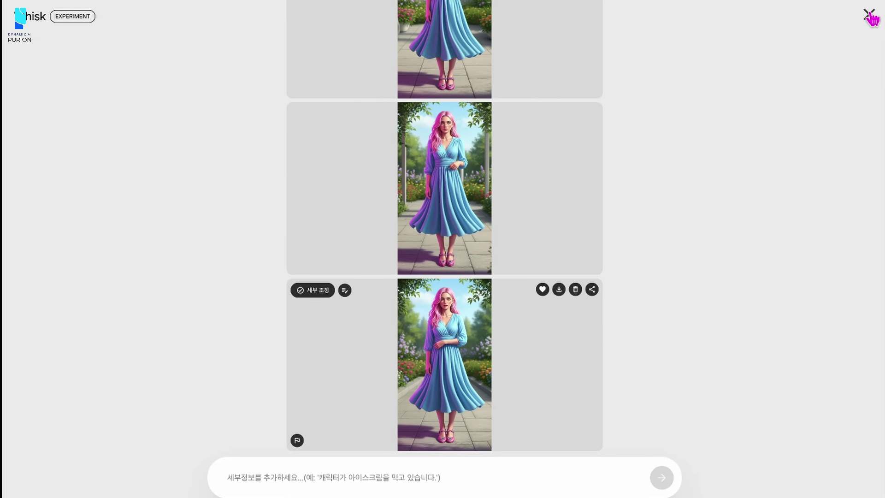
click(869, 15)
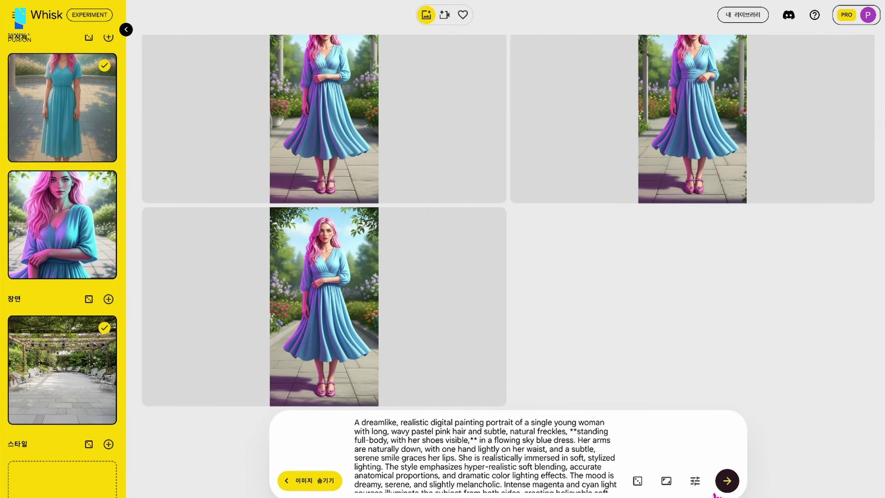
Generate more 9:16 images from the dreamlike full-body prompt, and look over the new portraits
click(725, 481)
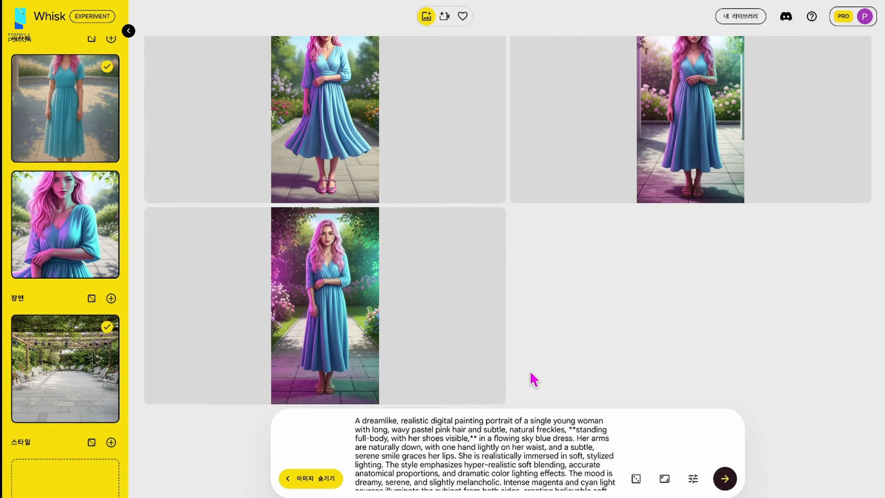
scroll(498, 318, up, 1)
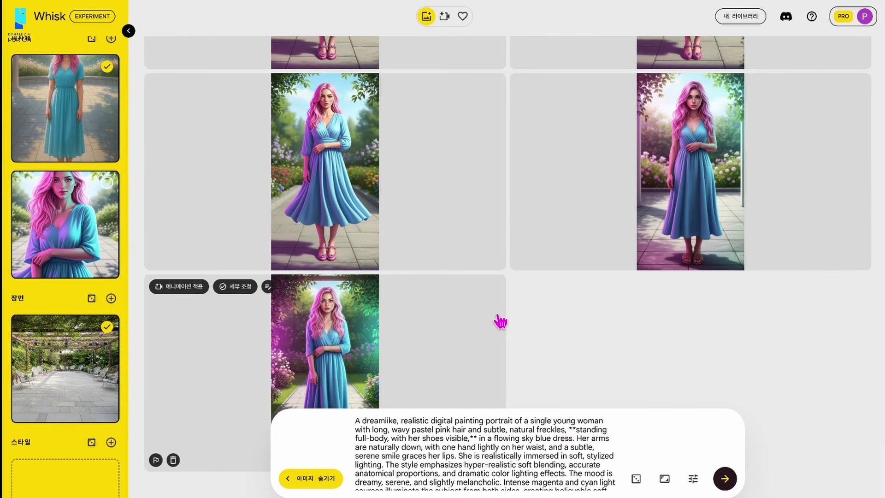
scroll(501, 321, down, 1)
click(178, 219)
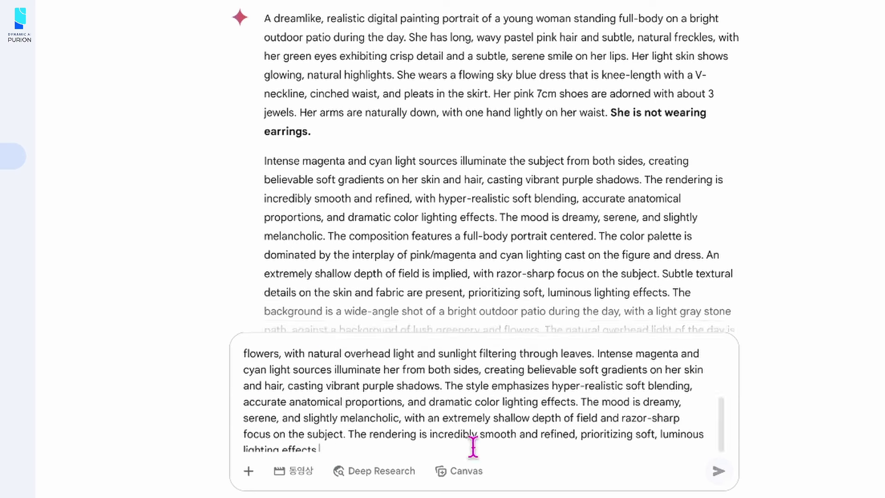
In Gemini, append a Korean request for pink high-heeled sandals to the pasted portrait prompt and submit it
text(핑크색 샌드)
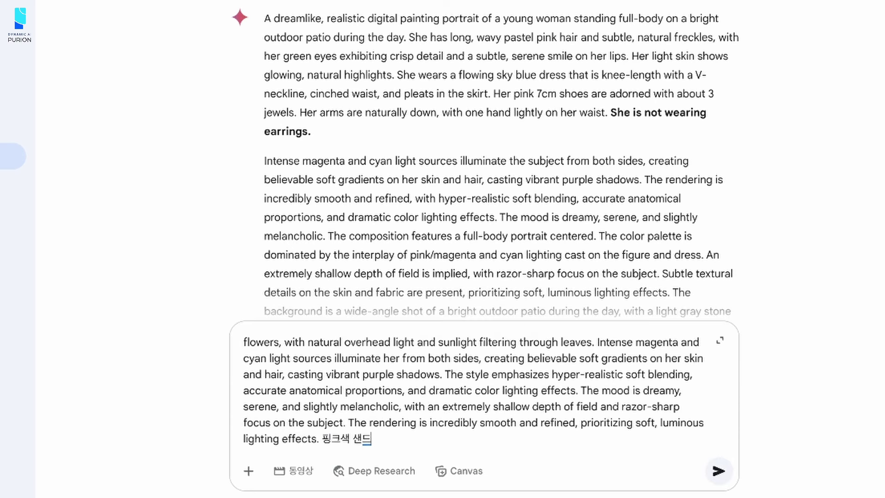
text( 하이힐을 신)
key(Return)
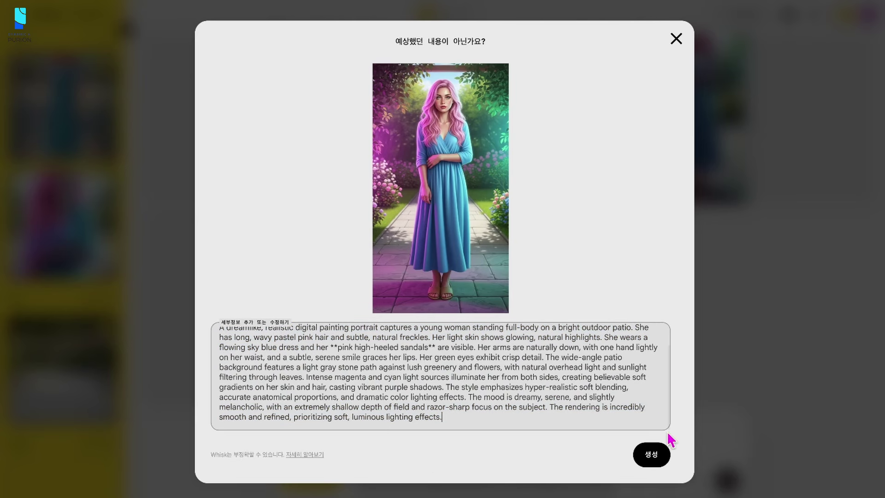
In Whisk, regenerate the portrait from the revised "pink high-heeled sandals" prompt, and inspect the new images down to the shoes
click(662, 463)
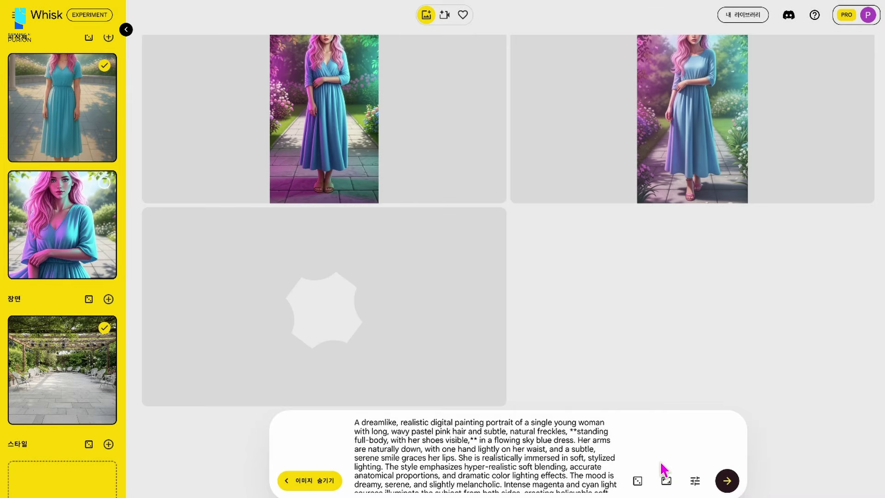
scroll(658, 216, up, 1)
click(375, 324)
click(440, 169)
scroll(453, 101, up, 3)
click(392, 217)
click(399, 396)
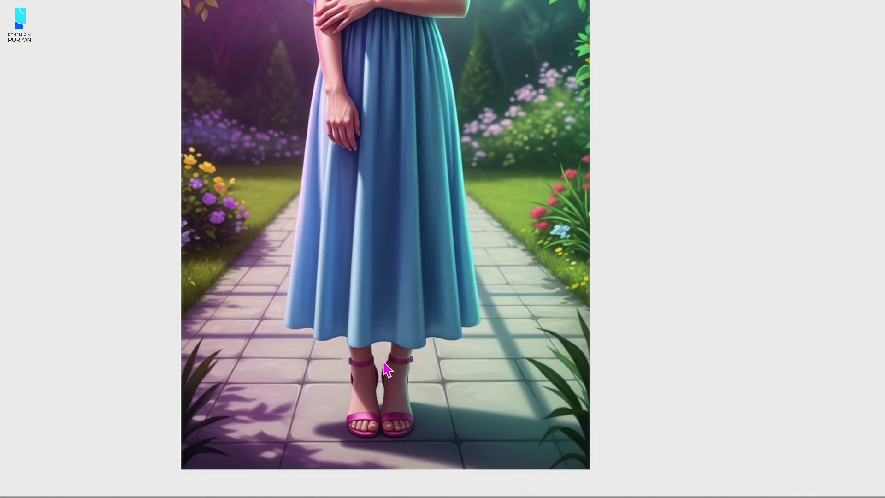
click(345, 210)
click(697, 75)
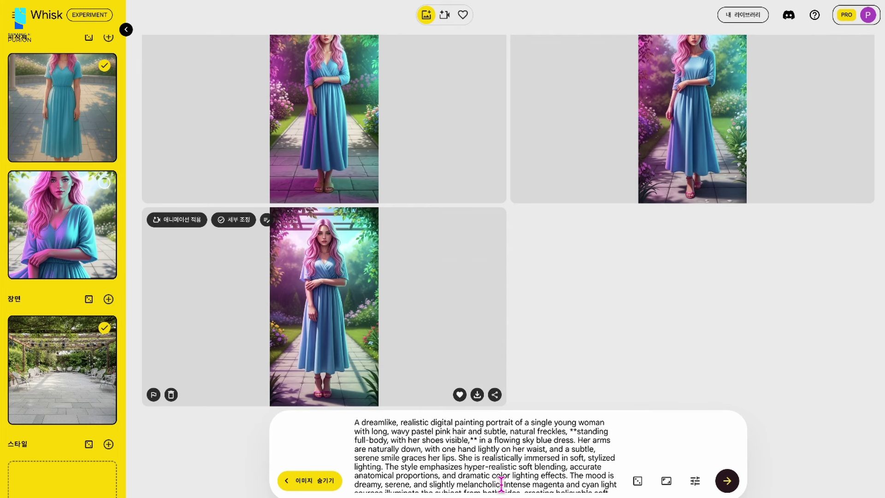
Generate images in the 1:1 square ratio, and try to animate the new full-body result
scroll(505, 481, down, 5)
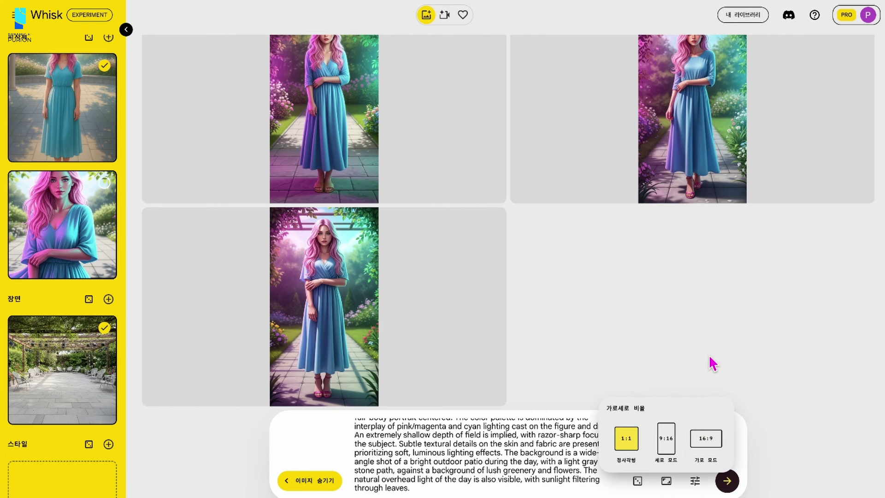
click(727, 481)
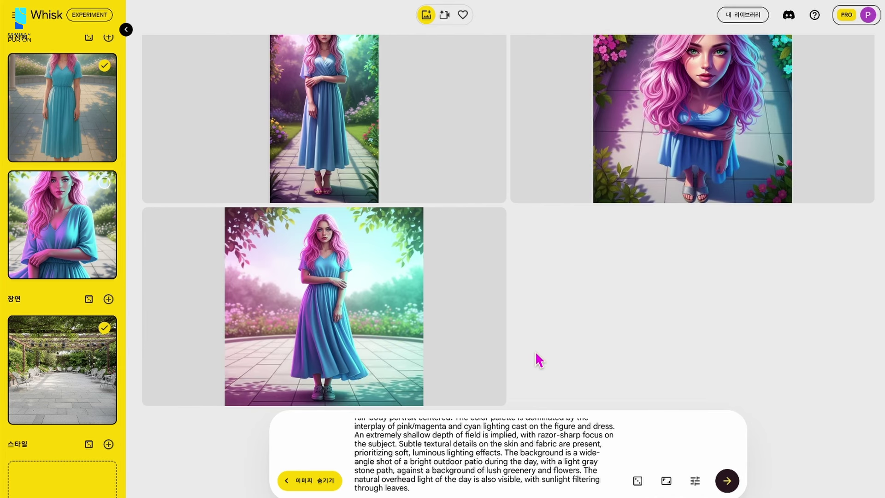
click(189, 221)
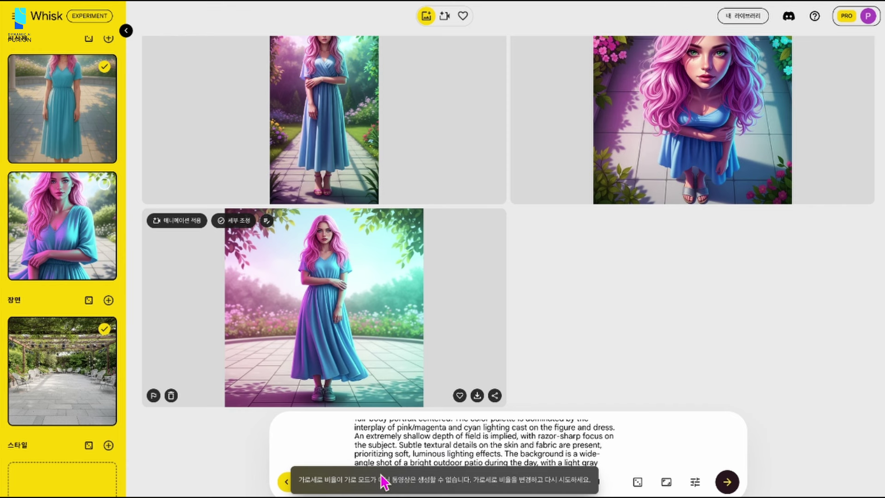
Set the image aspect ratio to 16:9 landscape
click(668, 482)
click(704, 459)
click(635, 358)
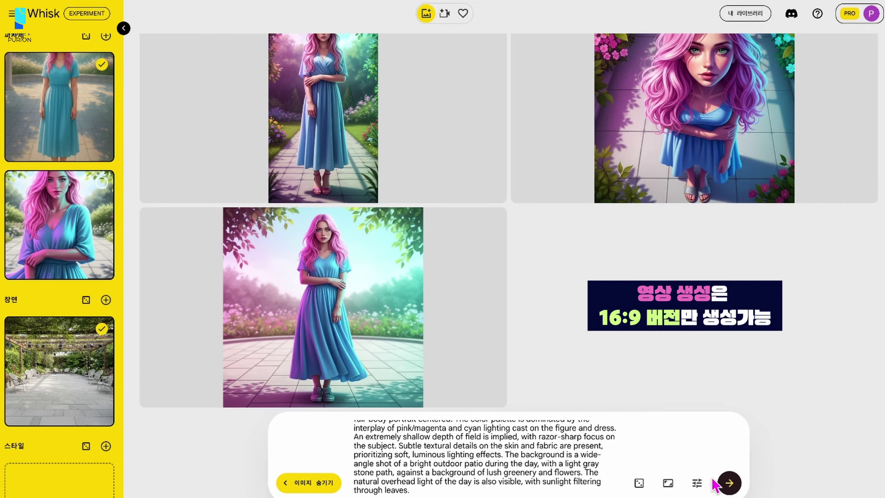
Replace the main prompt with the one copied from the 9:16 pink high-heeled sandals portrait, and try to generate from it
drag(431, 484, 317, 121)
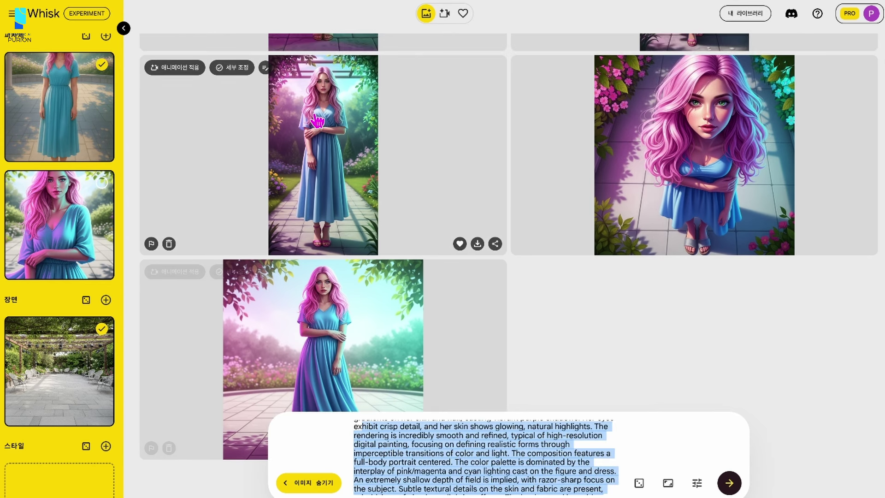
click(265, 70)
triple_click(382, 389)
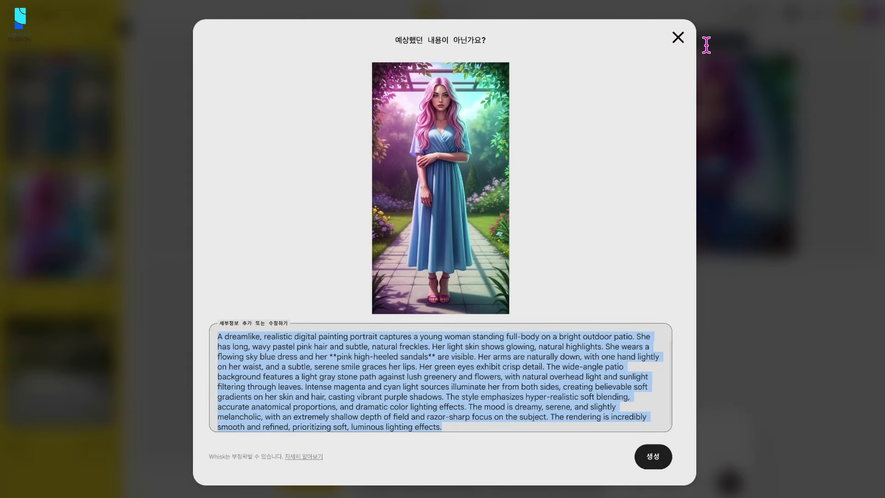
click(677, 37)
key(ctrl+v)
click(724, 483)
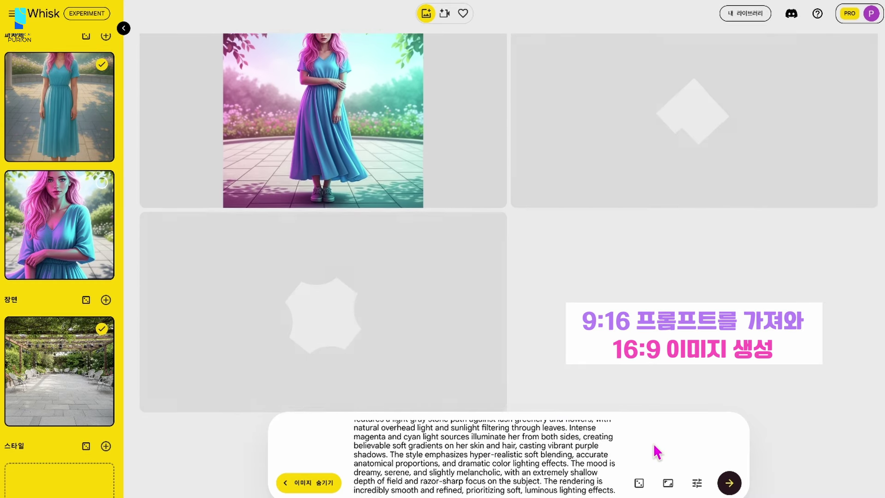
Delete both subject images, and upload the vertical full-body image Whisk_b8c444cd20.jpg as the new subject
click(667, 483)
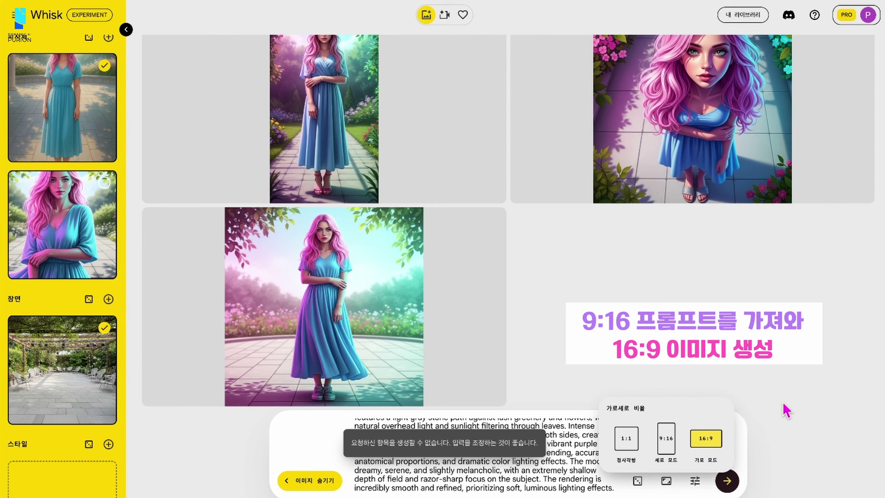
click(698, 364)
click(104, 68)
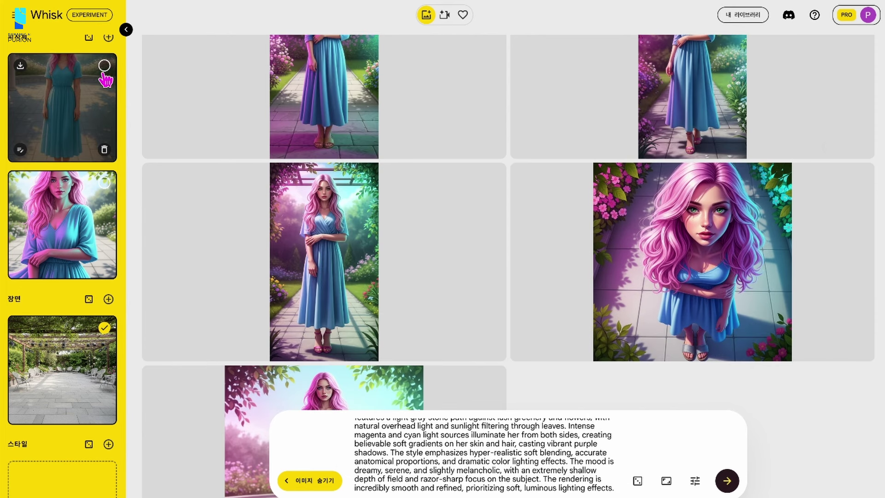
click(105, 149)
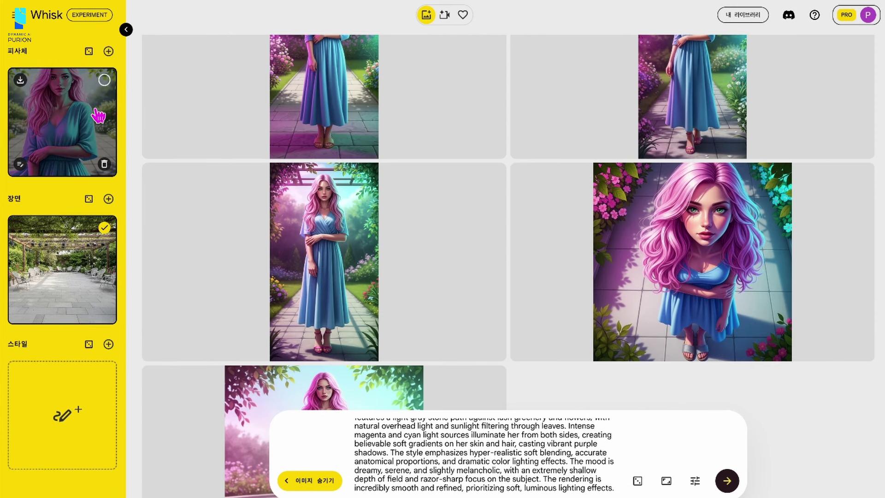
click(103, 164)
mouse_move(63, 150)
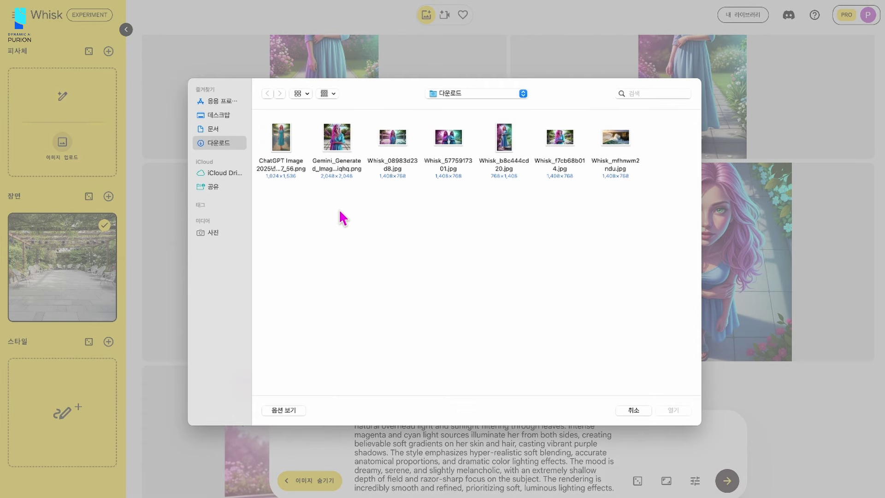
double_click(508, 147)
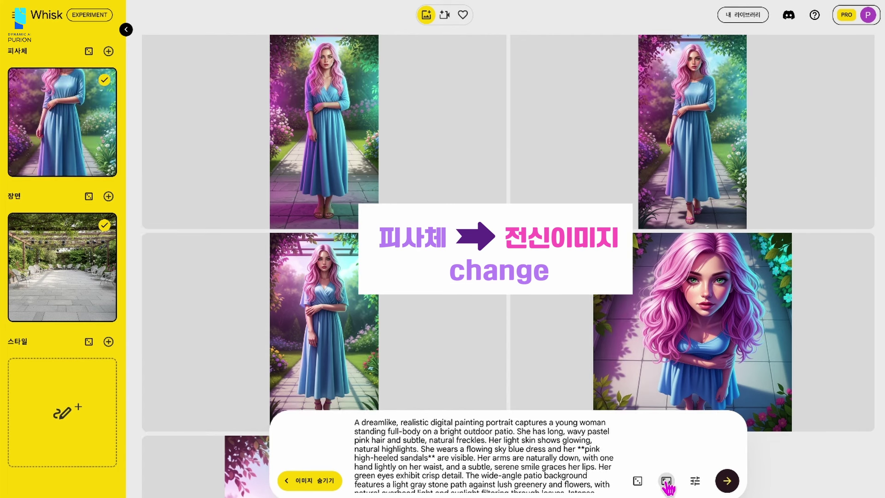
Clear the whole prompt text, and generate 16:9 images from only the full-body subject and the garden patio scene
click(667, 481)
triple_click(521, 453)
key(BackSpace)
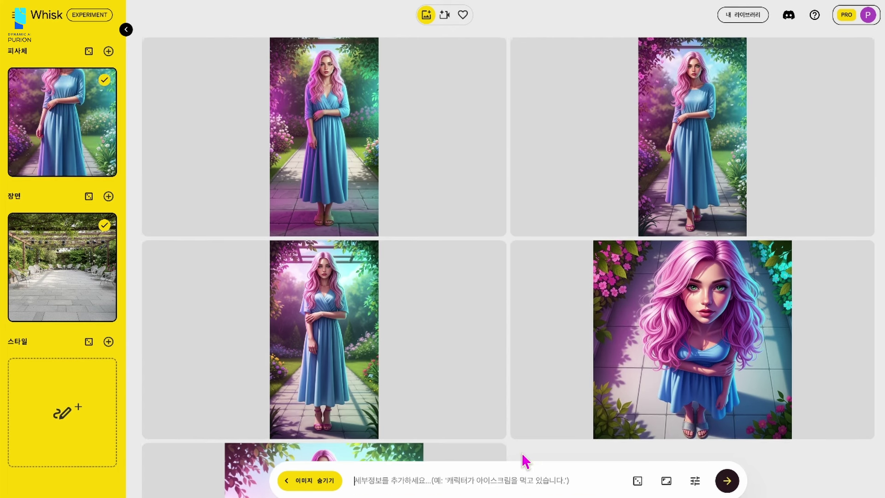
scroll(525, 461, up, 1)
click(733, 484)
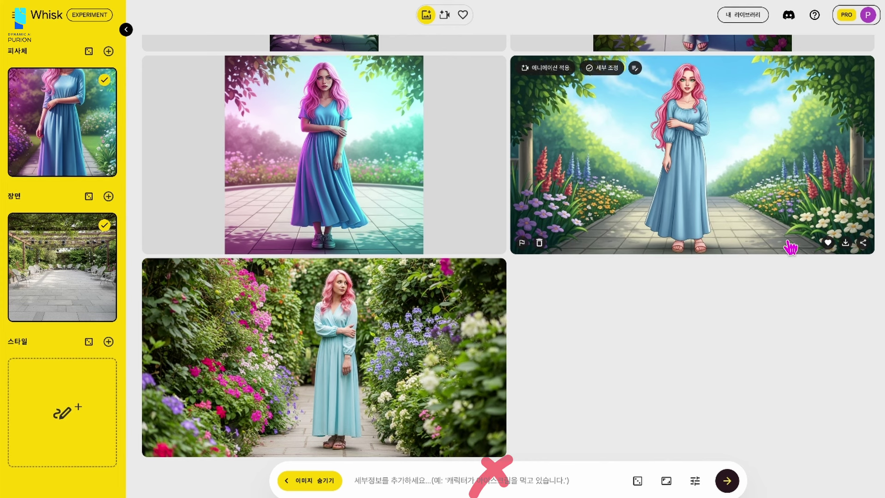
Review the latest 16:9 garden image's prompt, and copy the whole prompt of the 9:16 pink high-heeled sandals portrait
click(392, 311)
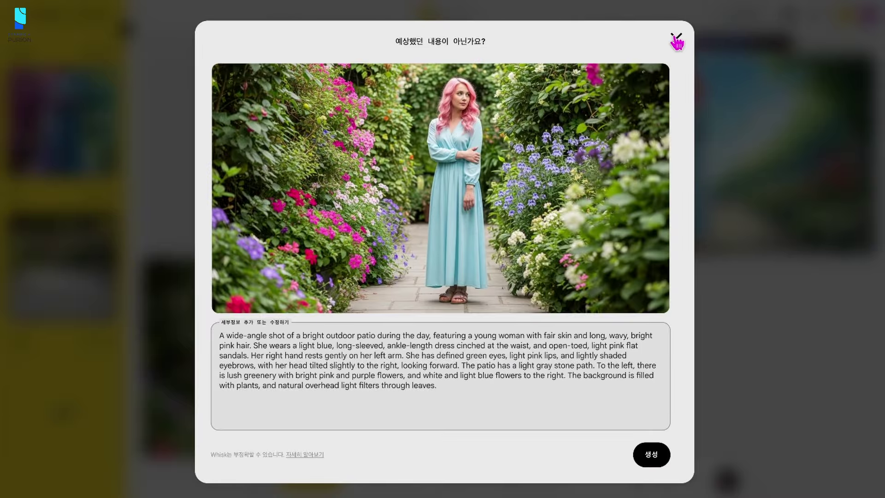
click(676, 39)
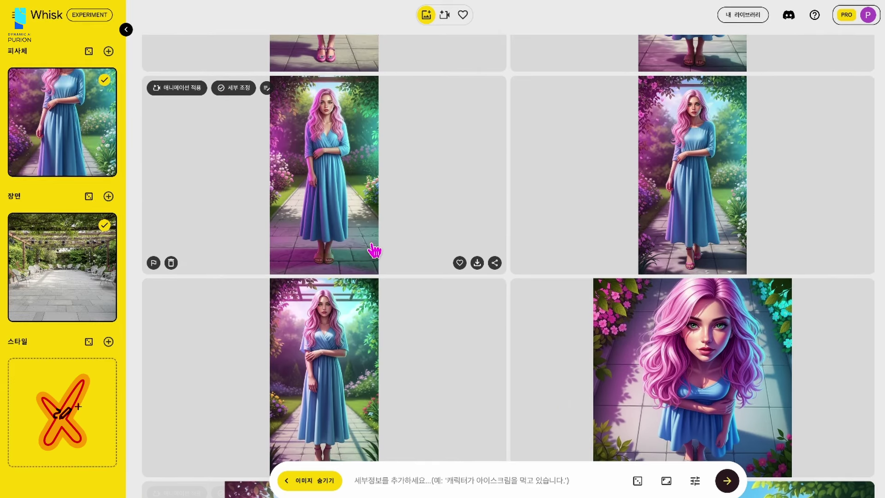
click(696, 212)
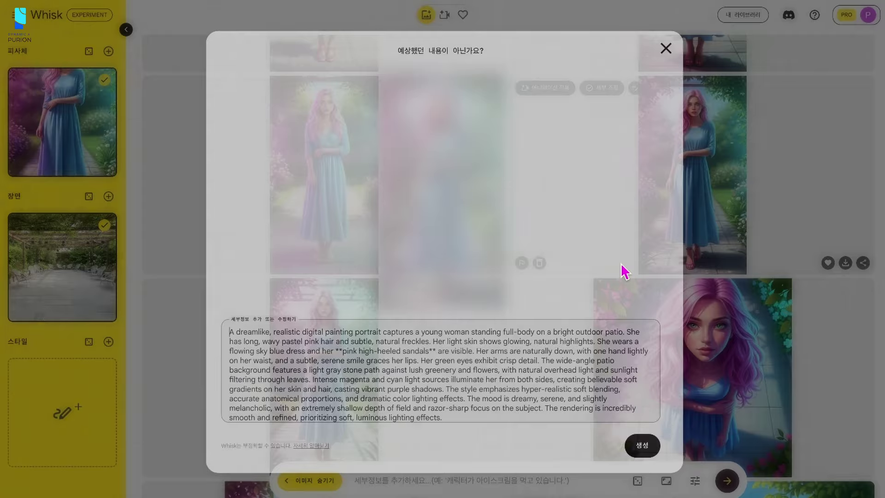
triple_click(461, 384)
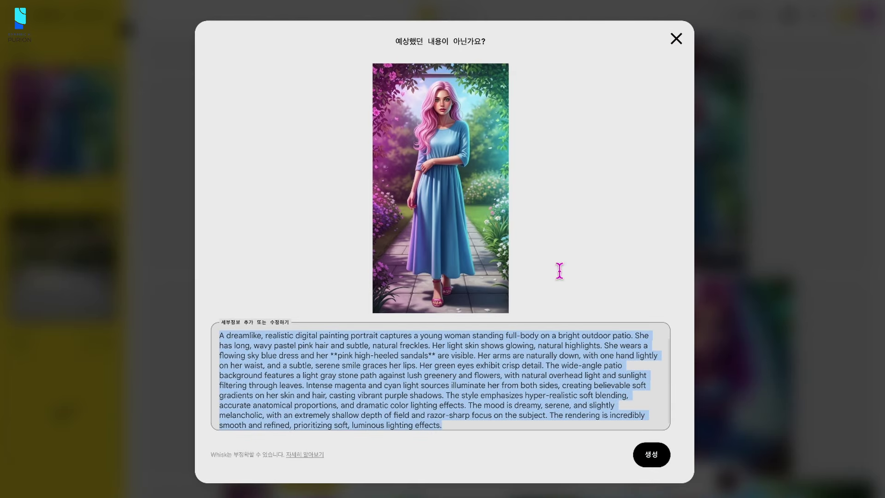
click(684, 40)
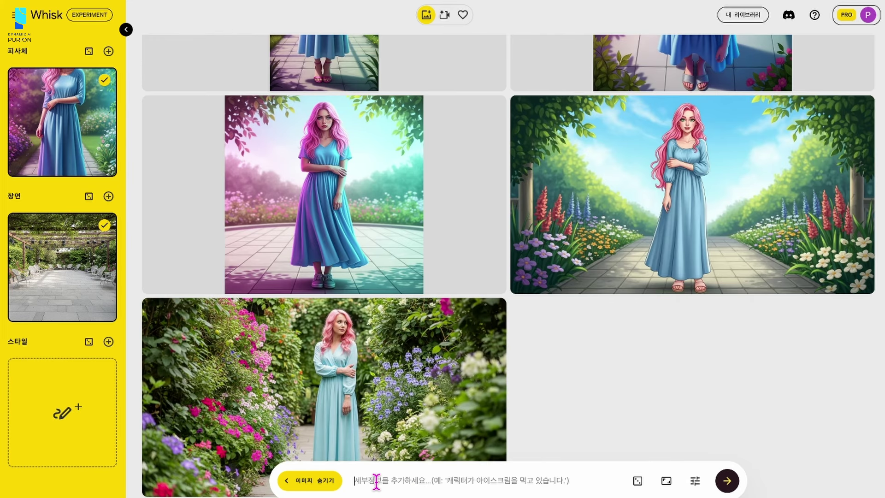
Generate 16:9 images from the copied prompt with the full-body subject and patio scene, and check the seed and model settings
key(ctrl+v)
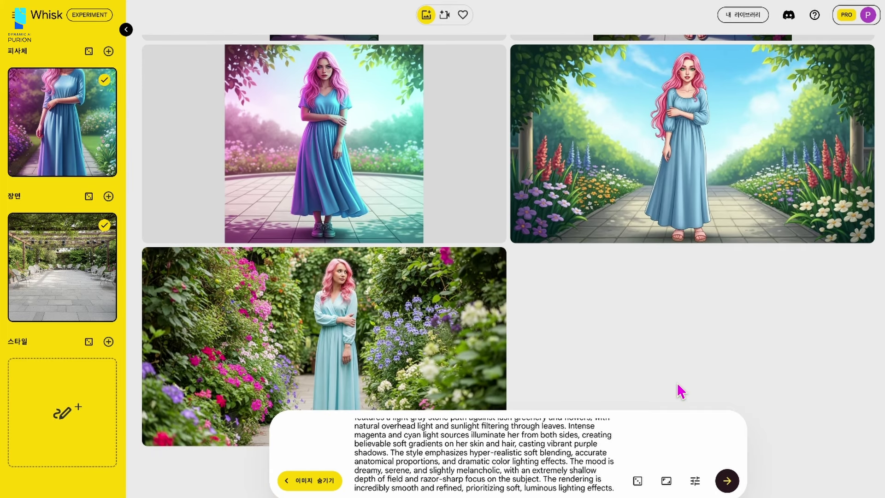
click(722, 482)
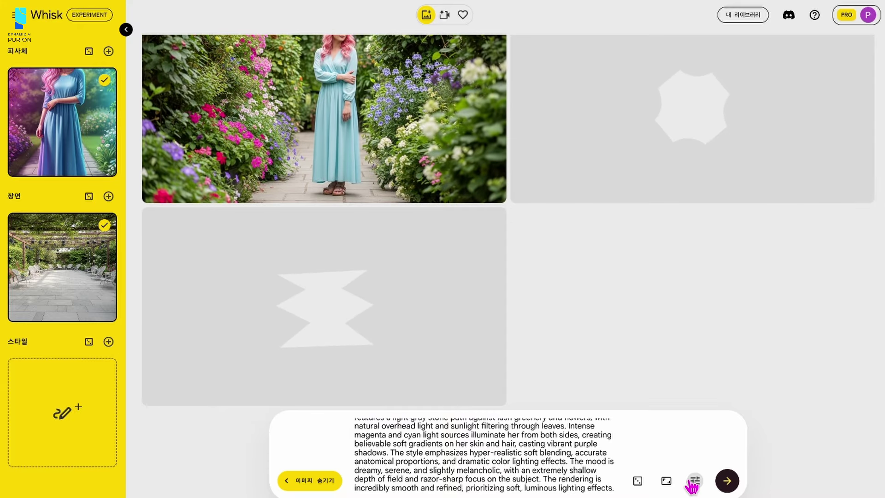
click(693, 480)
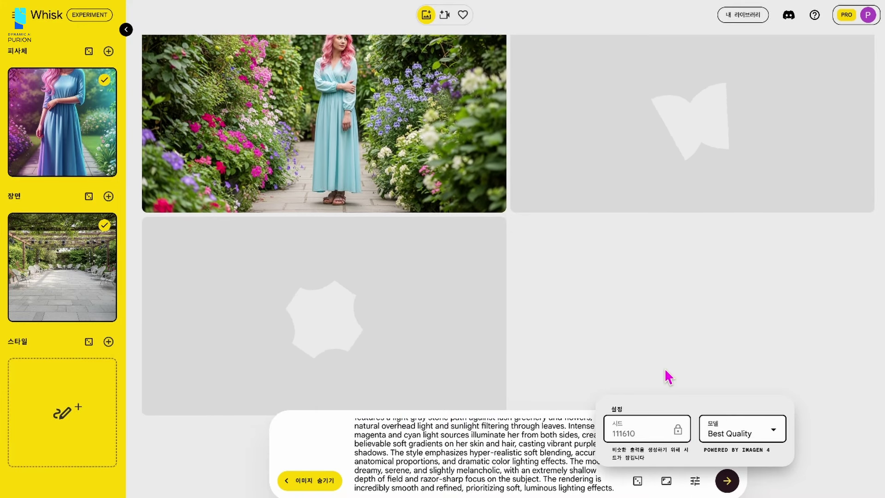
scroll(668, 377, down, 5)
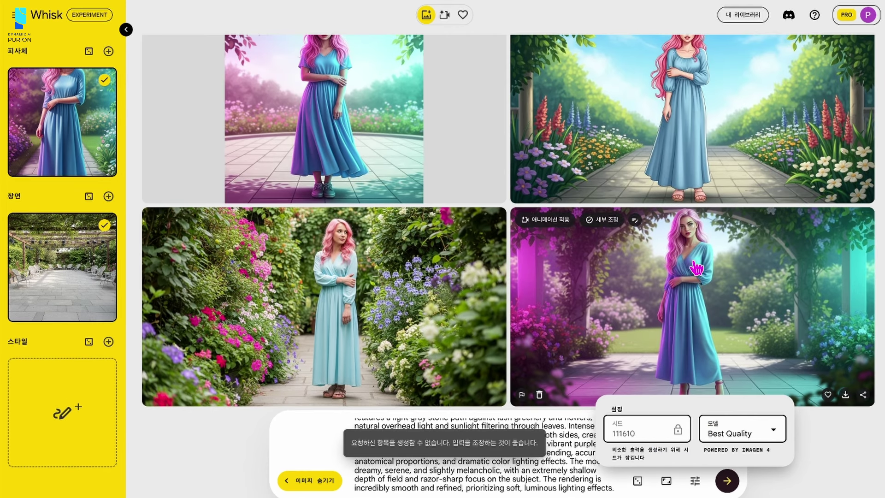
Review the prompt of the new magenta-and-cyan lit 16:9 portrait, and generate more images from the same main prompt
click(654, 309)
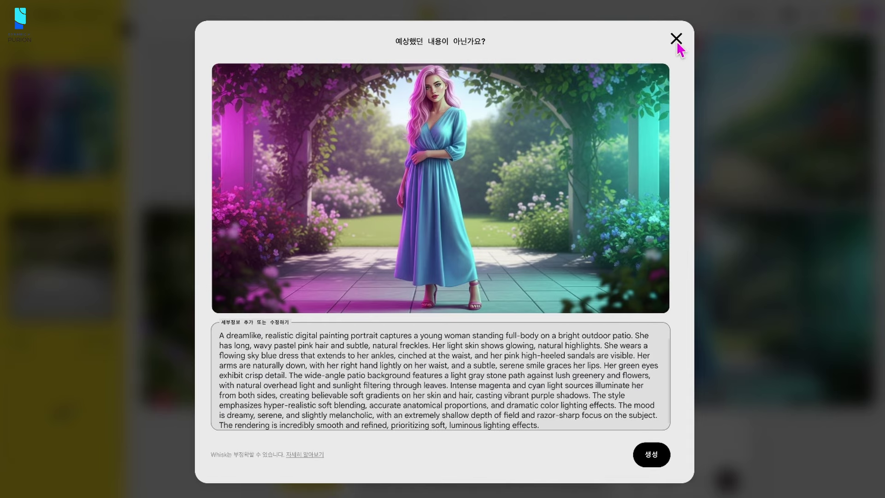
click(676, 39)
click(725, 481)
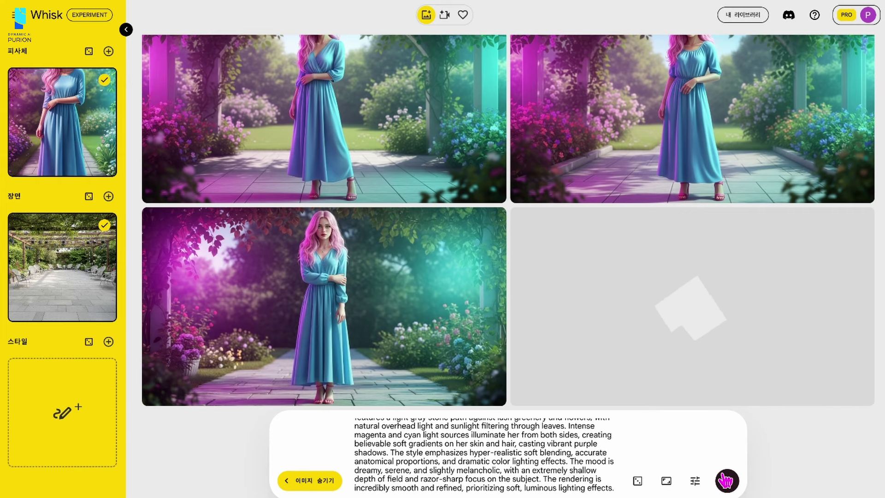
Animate the newest 16:9 portrait in the long-sleeved blue dress with the prompt "위 캐릭터가 자연스럽게 다가오면서 한바퀴 도는 애니생성"
mouse_move(697, 269)
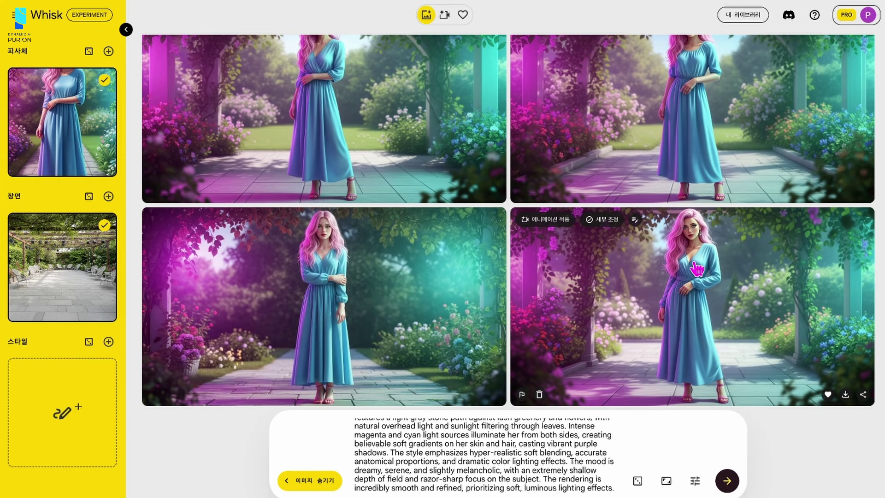
click(559, 229)
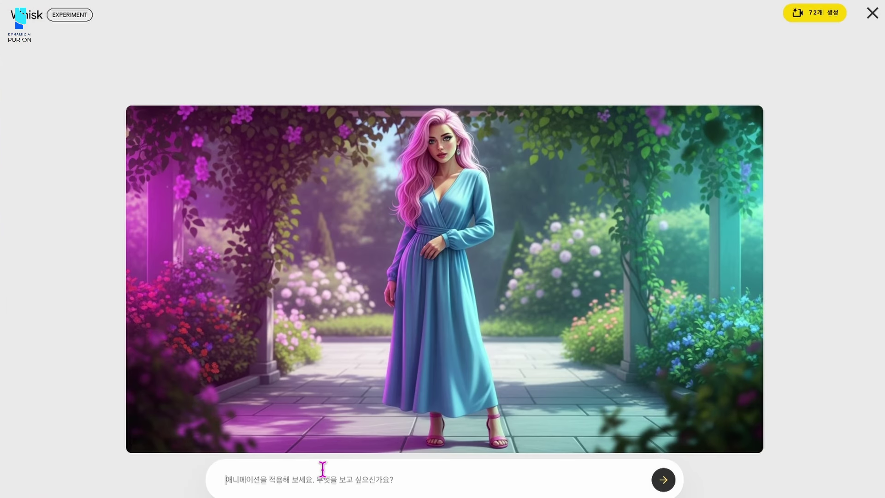
click(323, 468)
text(위)
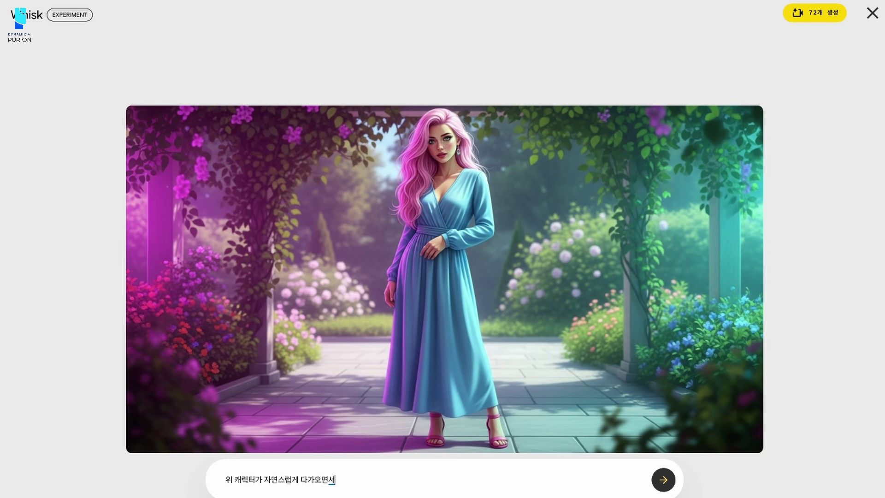
text( 캐릭터가 자연스럽게 다가오면서 한바퀴 도는 애니)
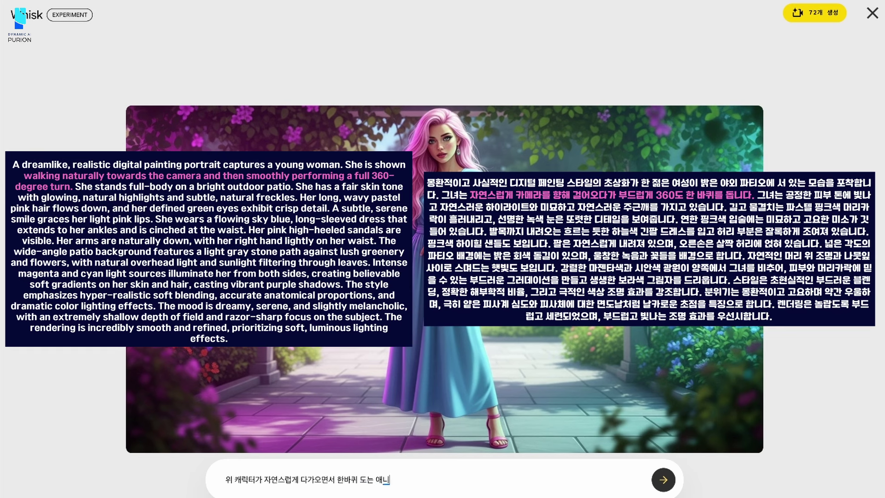
text(생성)
key(Return)
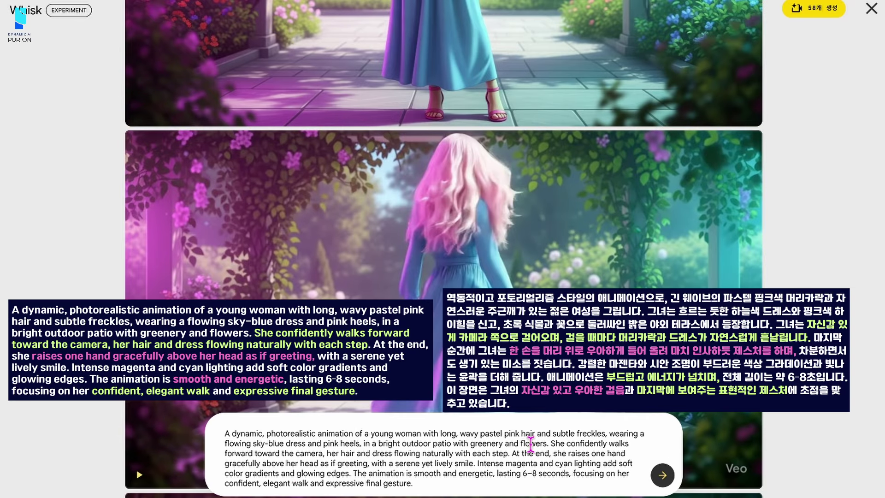
Play the last generated animation, in which the woman walks toward the camera and raises one hand
scroll(276, 445, down, 1)
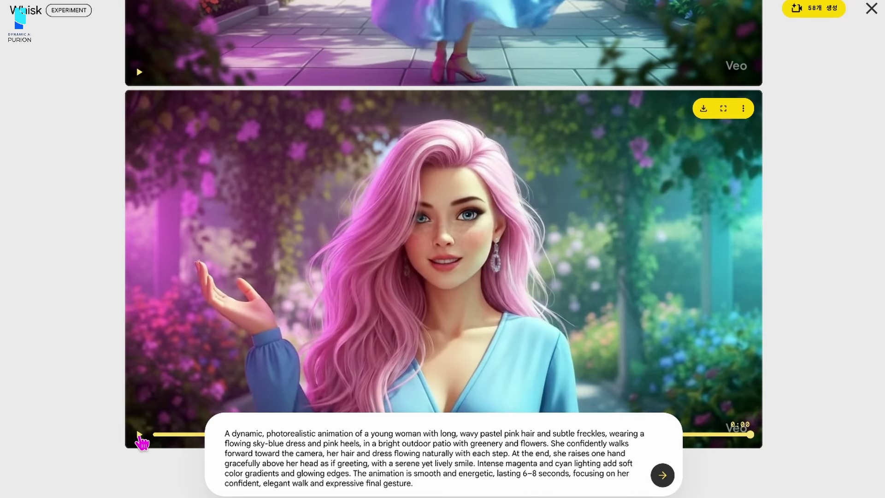
click(139, 437)
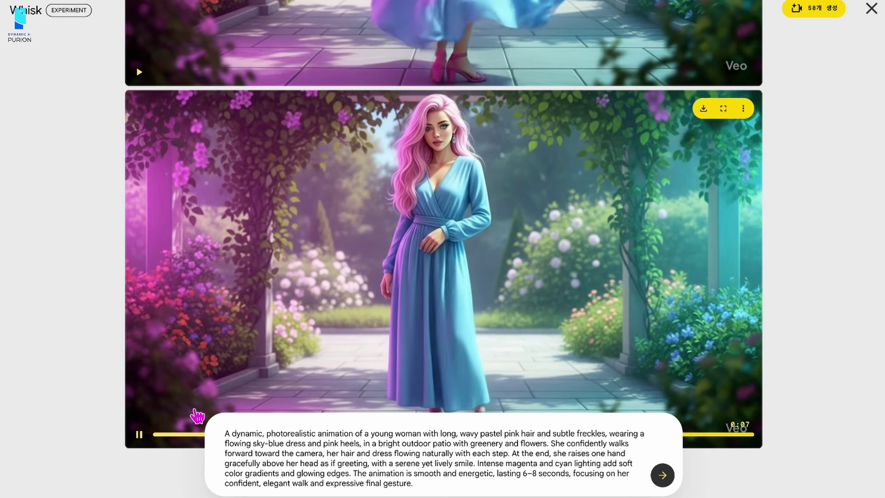